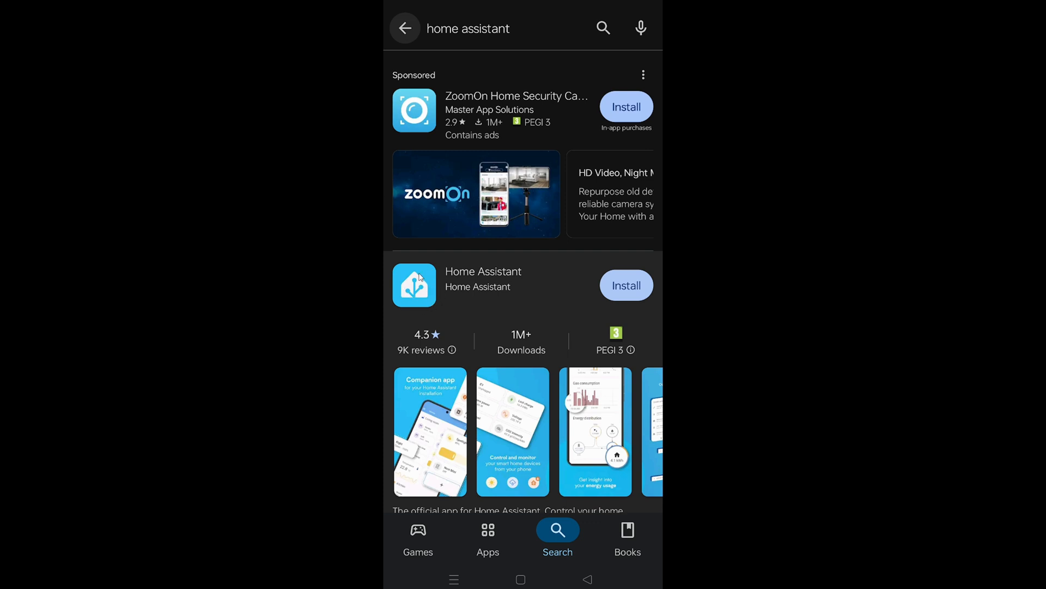
# Install the Home Assistant app from the store's search results and exit the store to the phone's home screen.
pyautogui.click(635, 289)
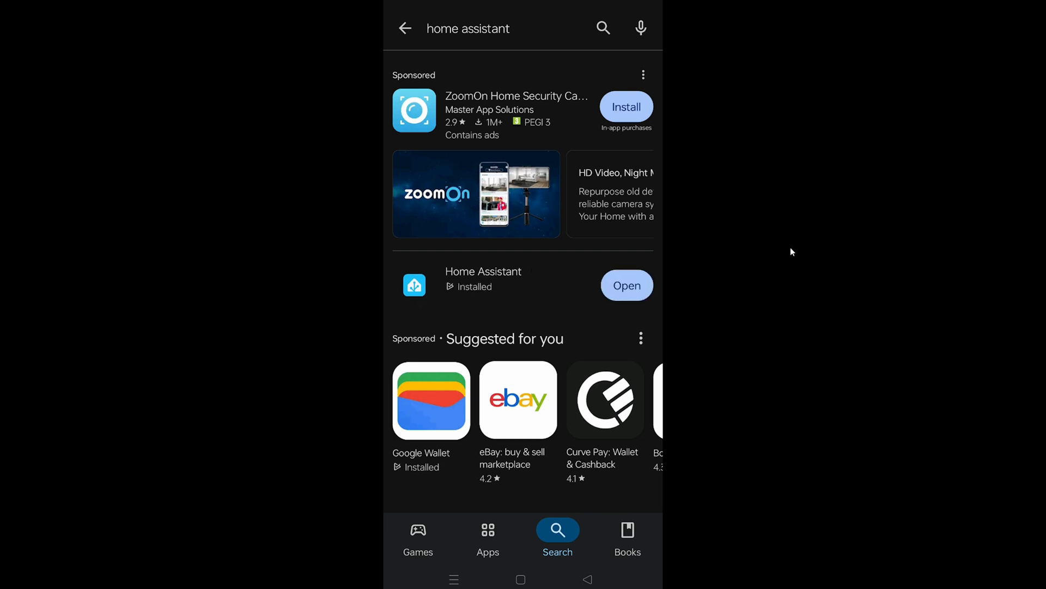
pyautogui.click(588, 579)
pyautogui.click(588, 579)
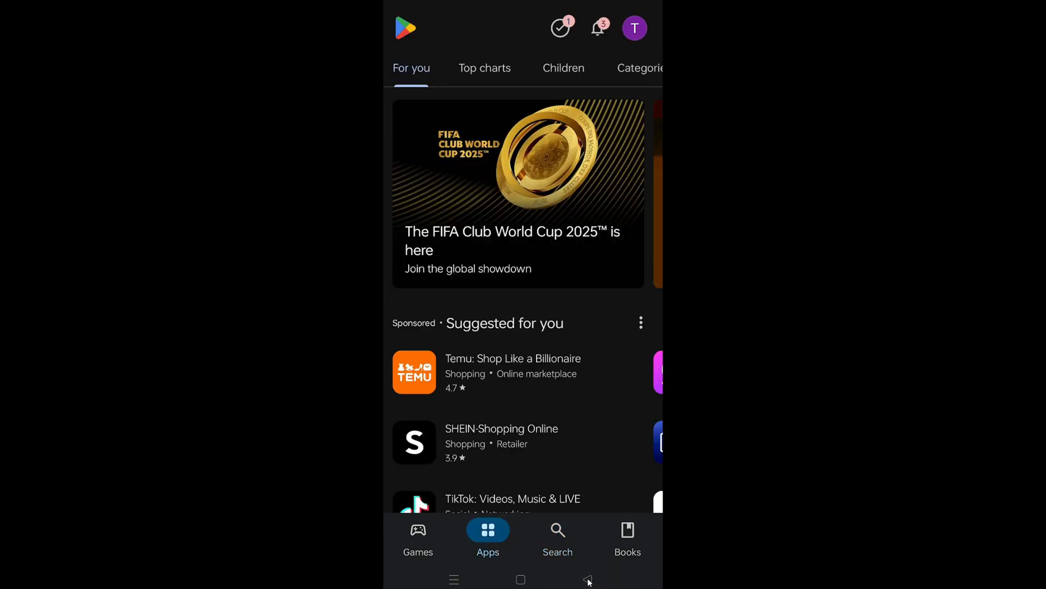
pyautogui.click(588, 579)
# Move the Home Assistant app to the first row of the main home screen page, between Facebook and Sciensus Intouch.
pyautogui.moveTo(540, 319); pyautogui.dragTo(427, 116)
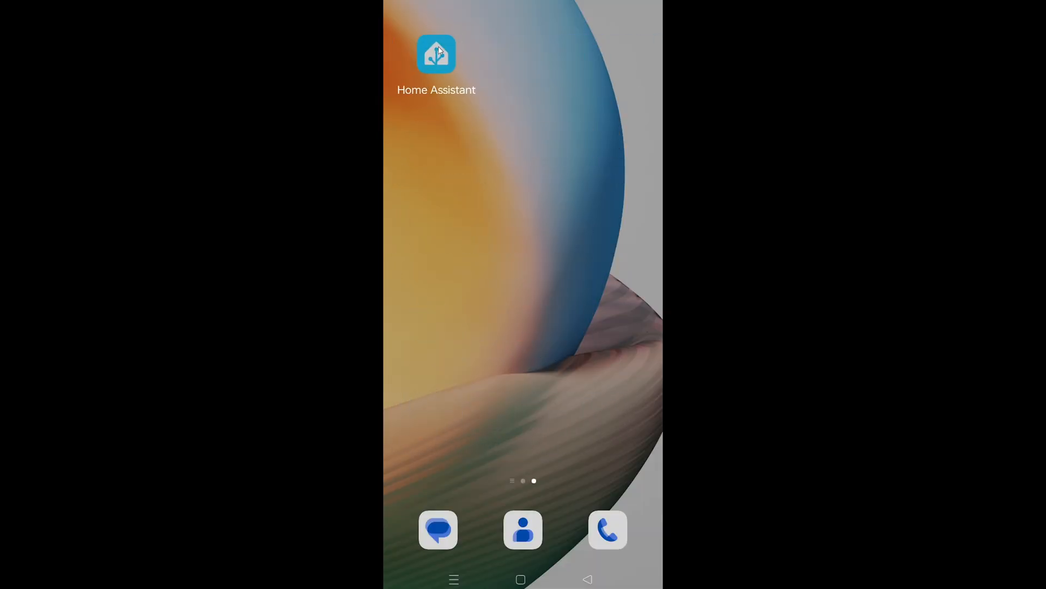
pyautogui.moveTo(429, 48); pyautogui.dragTo(541, 86)
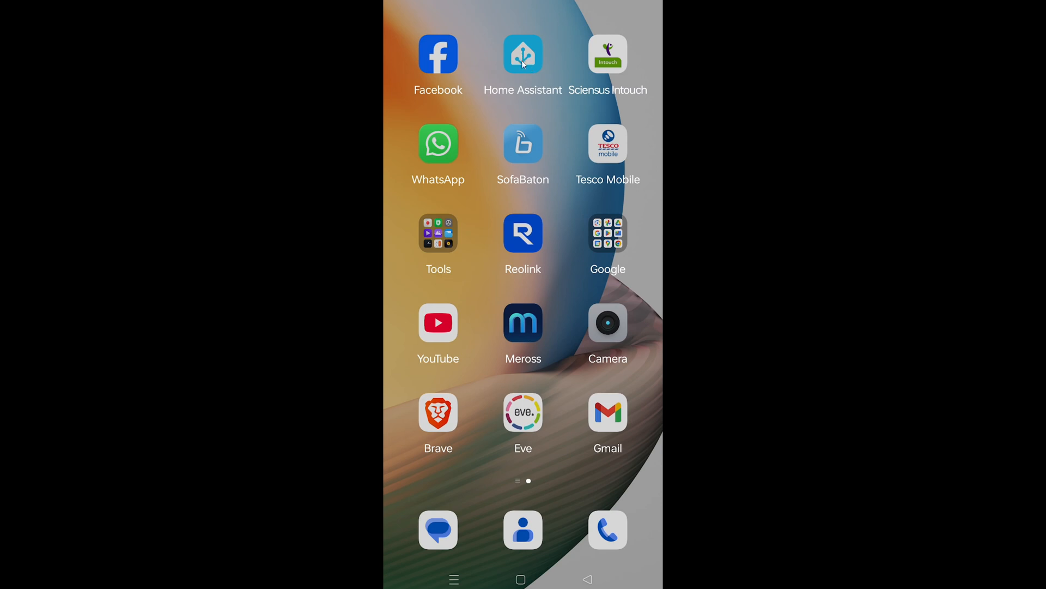
# Open the Home Assistant app, start its setup and choose to enter the server address manually.
pyautogui.click(524, 64)
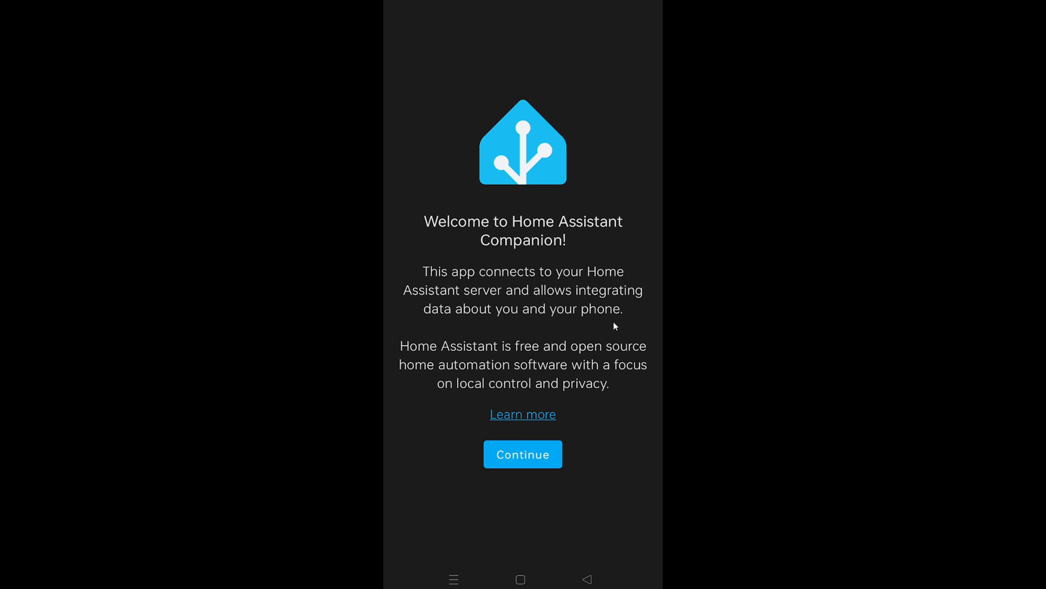
pyautogui.click(534, 457)
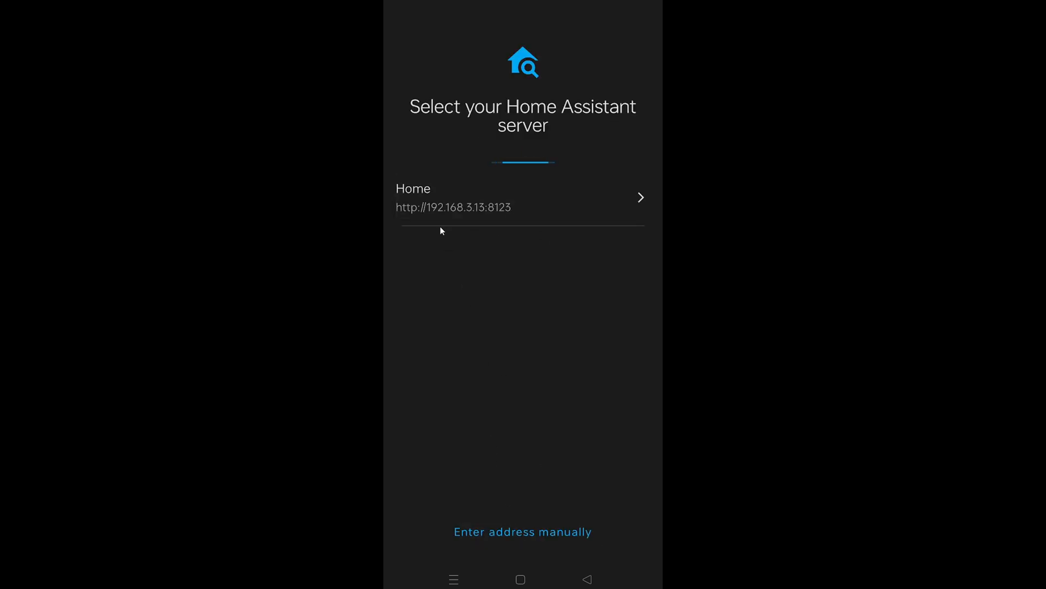
pyautogui.click(447, 206)
pyautogui.click(522, 533)
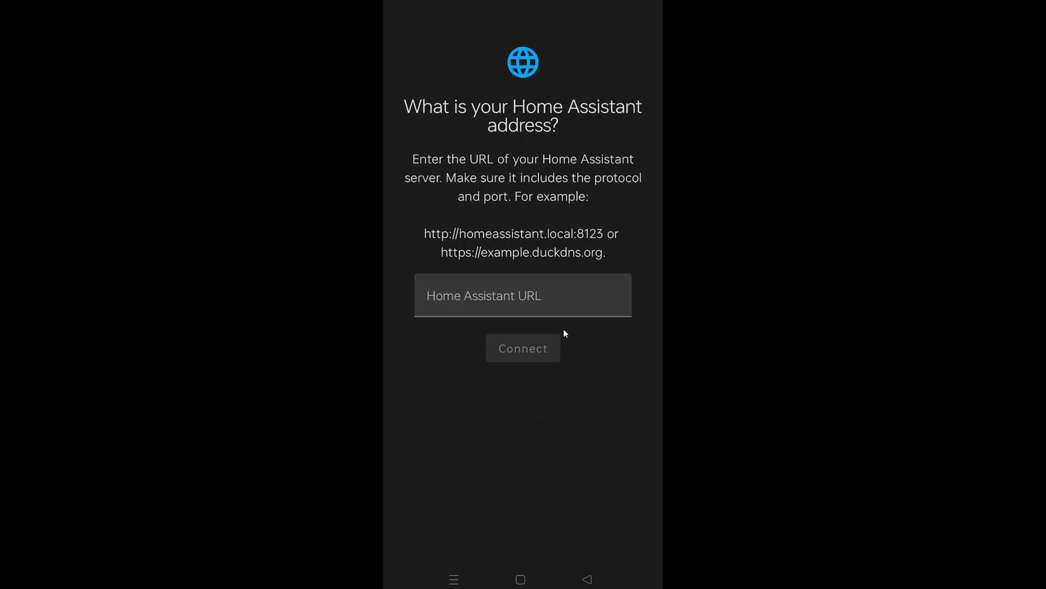
pyautogui.click(560, 296)
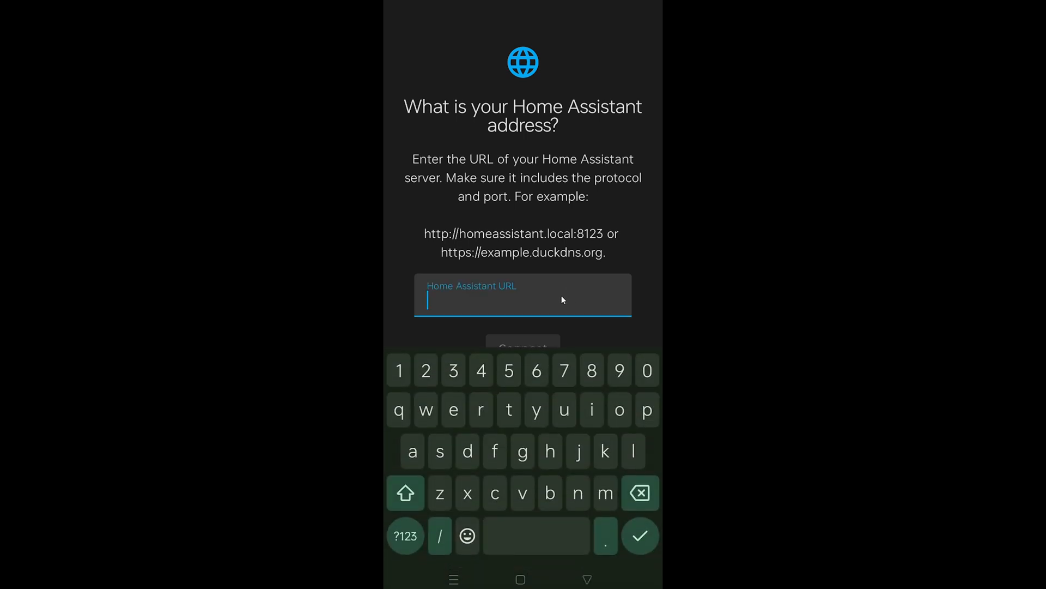
pyautogui.write('http://')
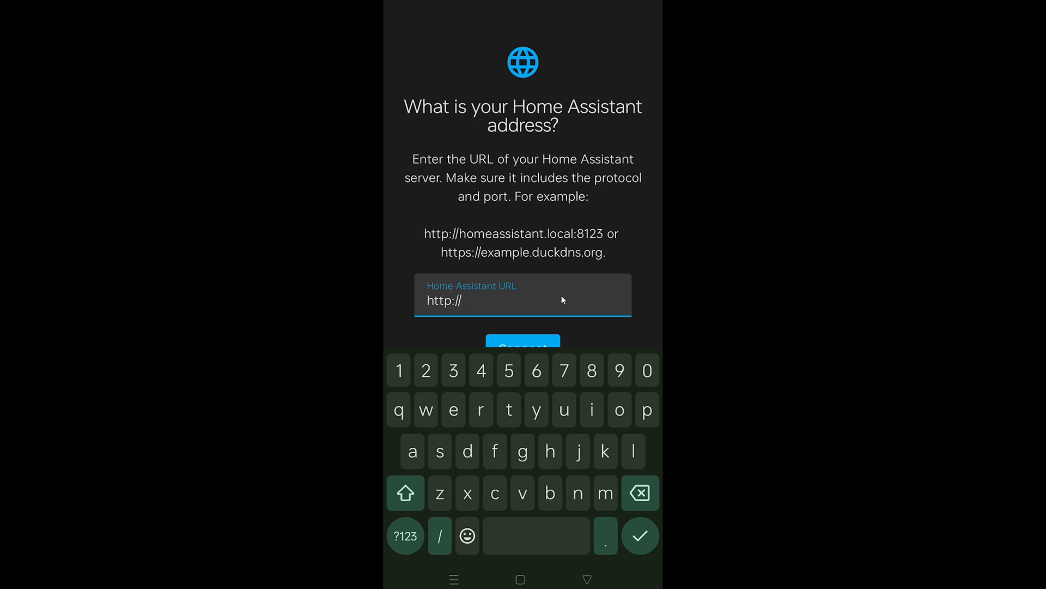
pyautogui.write('192.168.3.13')
pyautogui.press('shift')
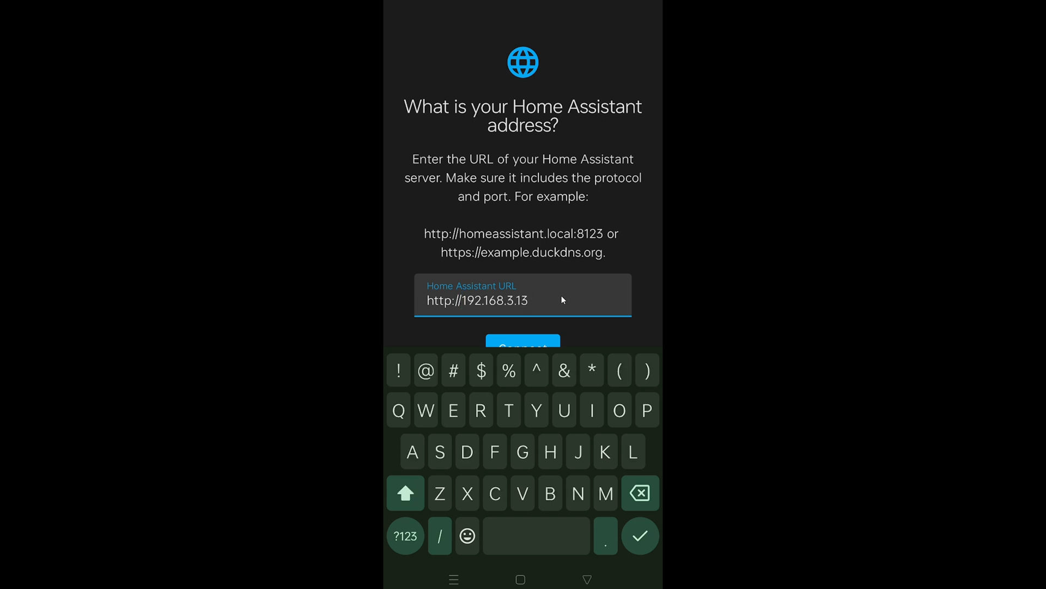
pyautogui.write(':')
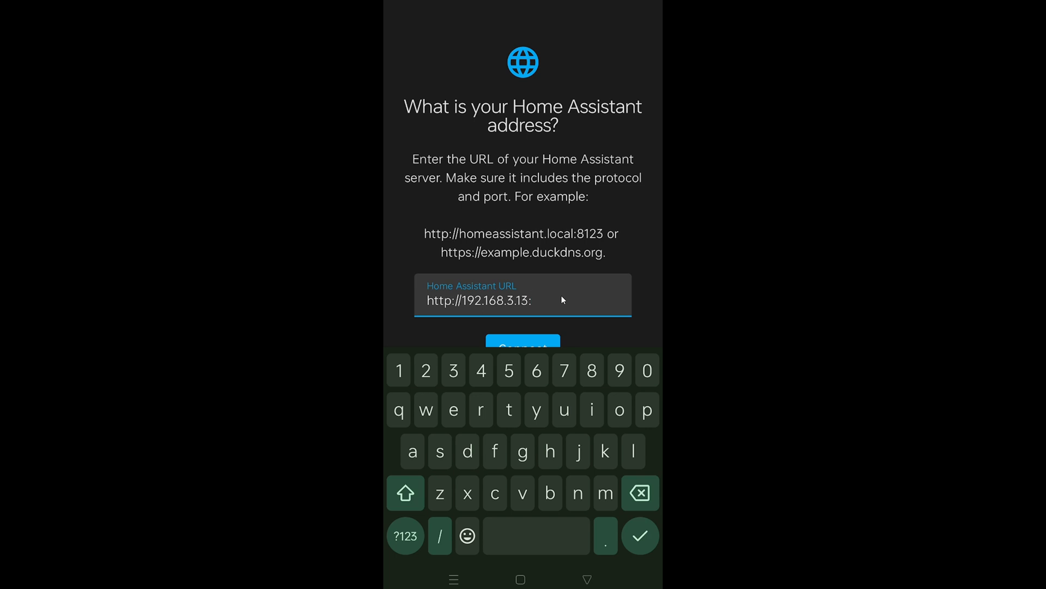
pyautogui.write('8123')
pyautogui.click(587, 578)
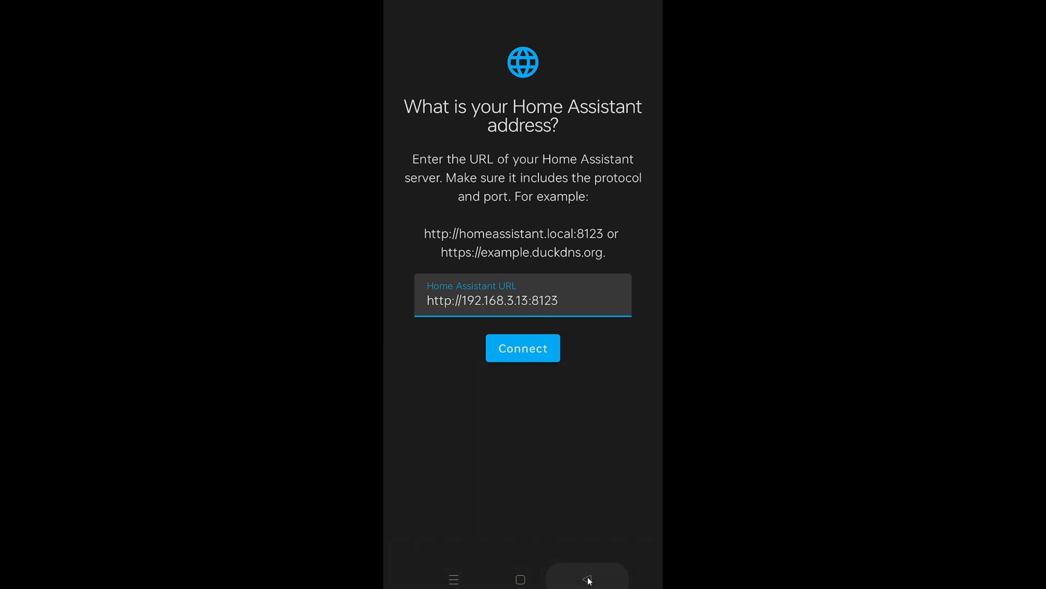
pyautogui.click(536, 352)
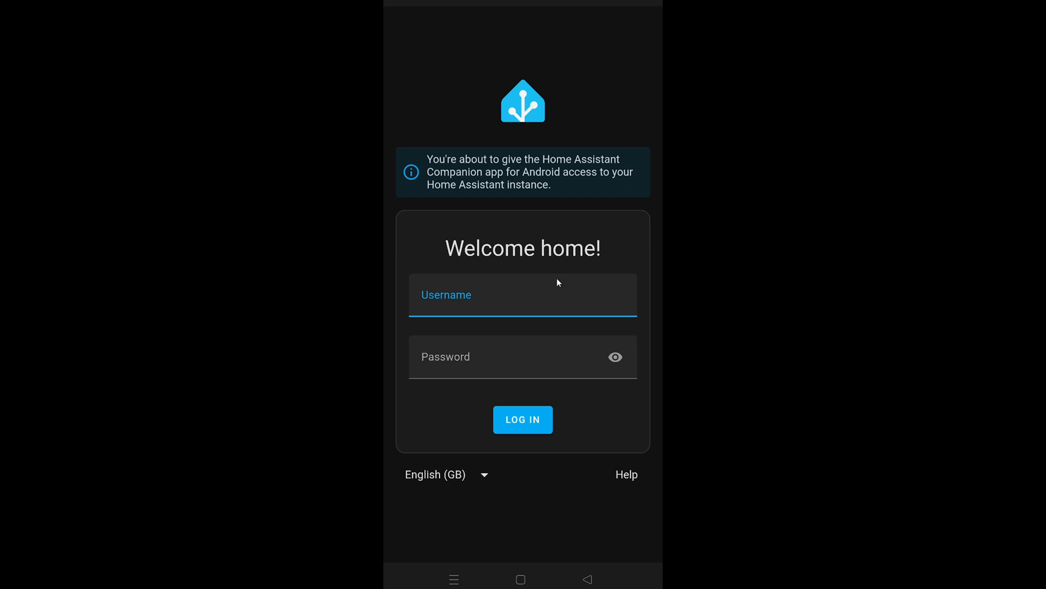
# Log in to the Home Assistant server with the account's username and password.
pyautogui.click(551, 305)
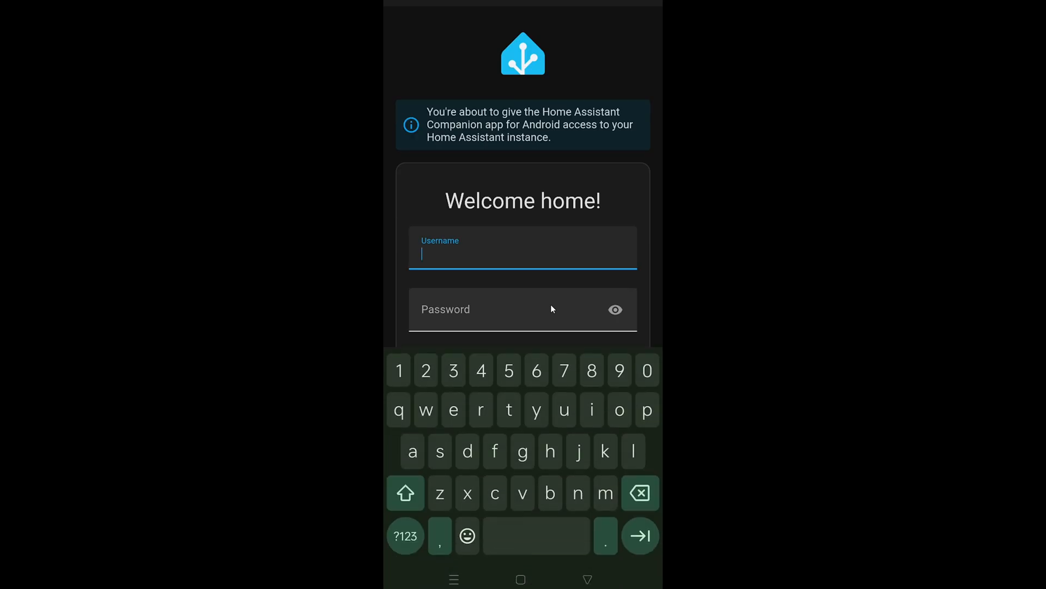
pyautogui.write('tim')
pyautogui.click(492, 312)
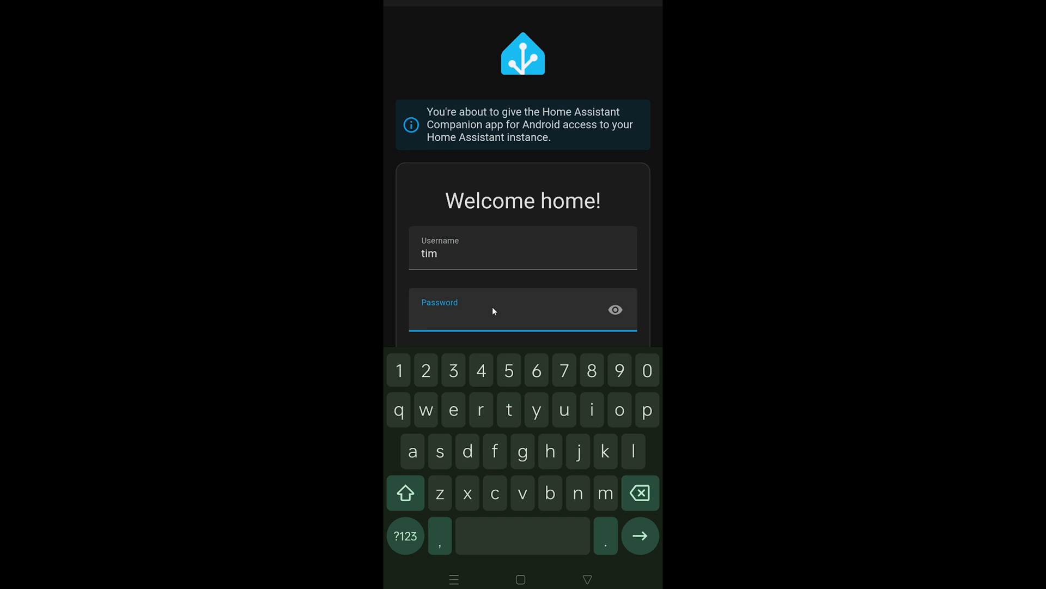
pyautogui.write('•••••••••••r')
pyautogui.click(642, 536)
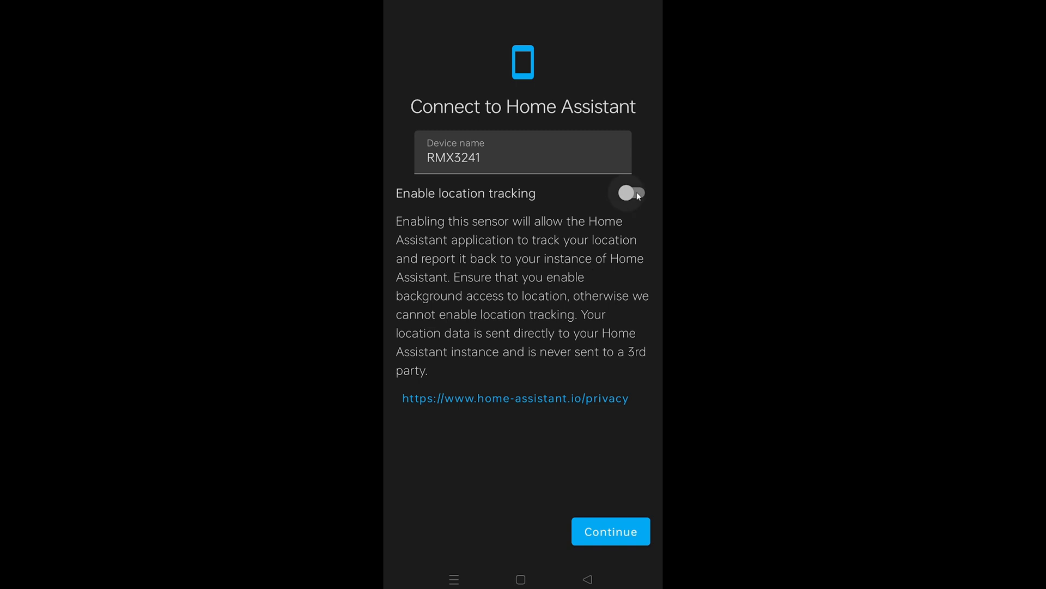
# Finish the device setup with location tracking left off and notifications not allowed.
pyautogui.click(619, 533)
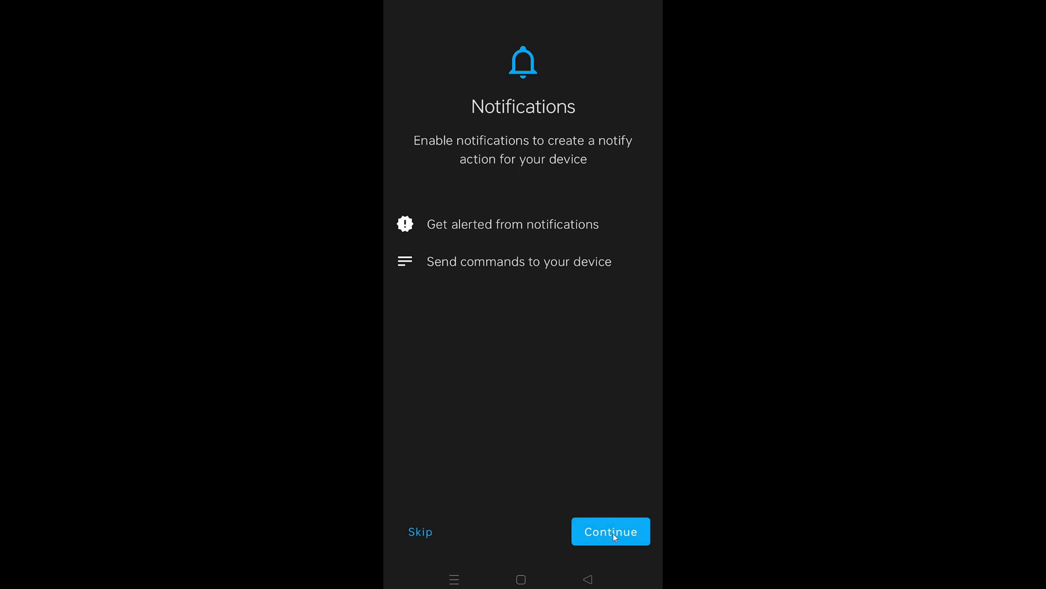
pyautogui.click(613, 533)
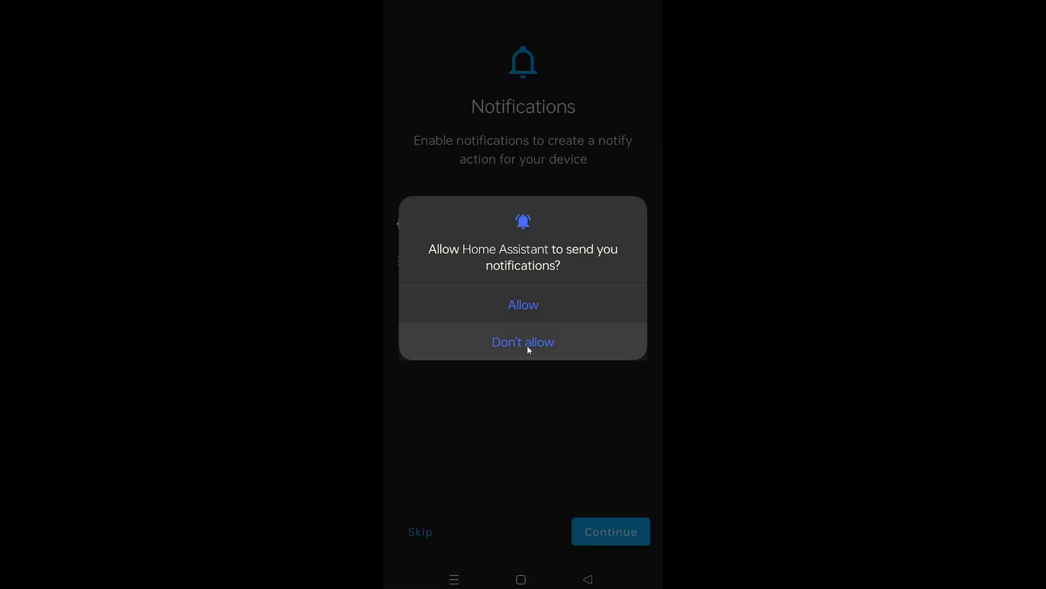
pyautogui.click(524, 342)
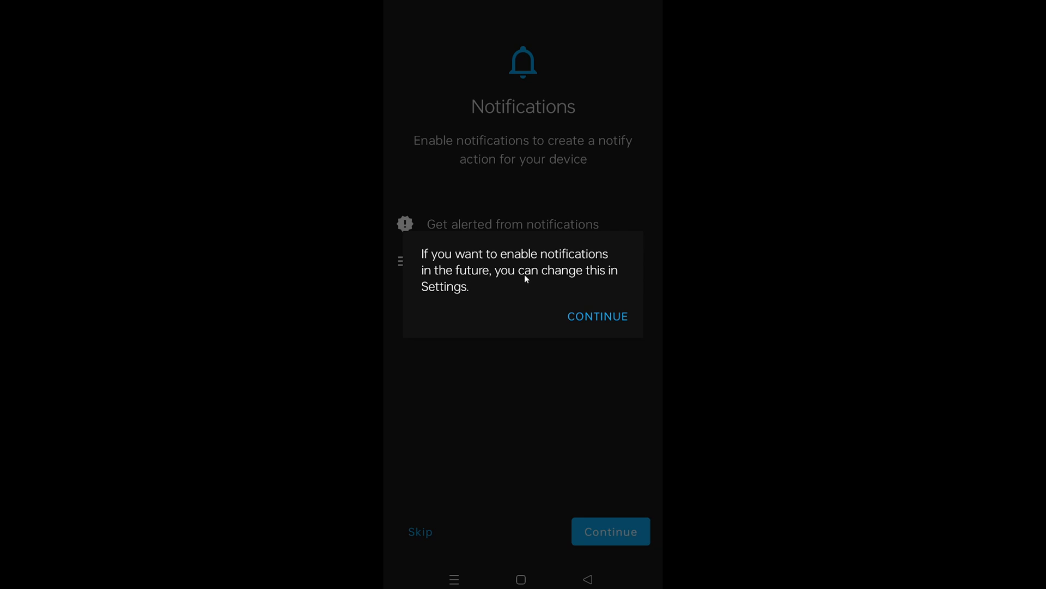
pyautogui.click(604, 319)
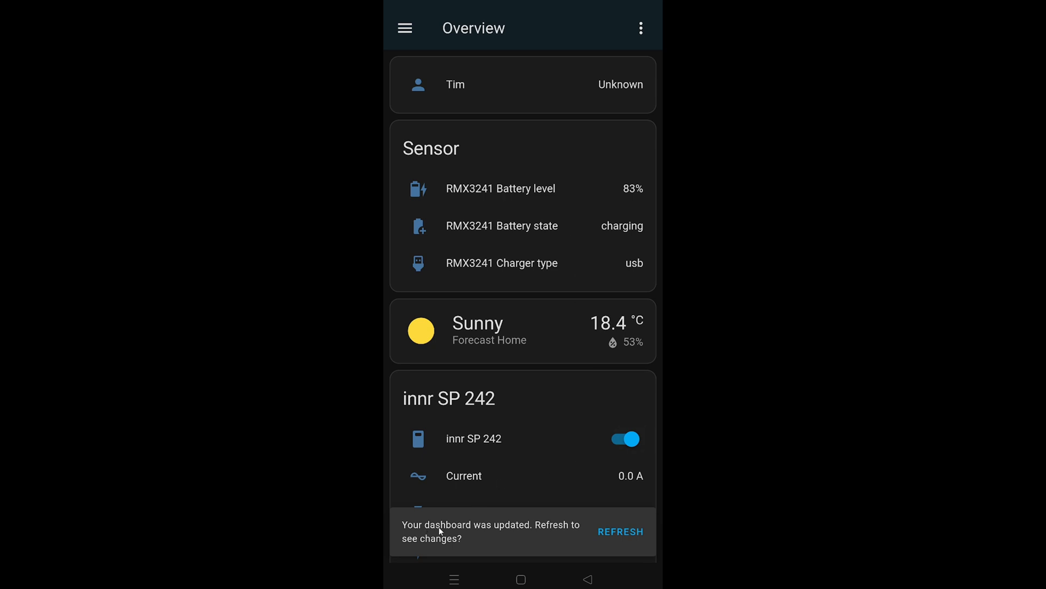
# Refresh the updated Overview dashboard and open the Companion app settings.
pyautogui.click(630, 532)
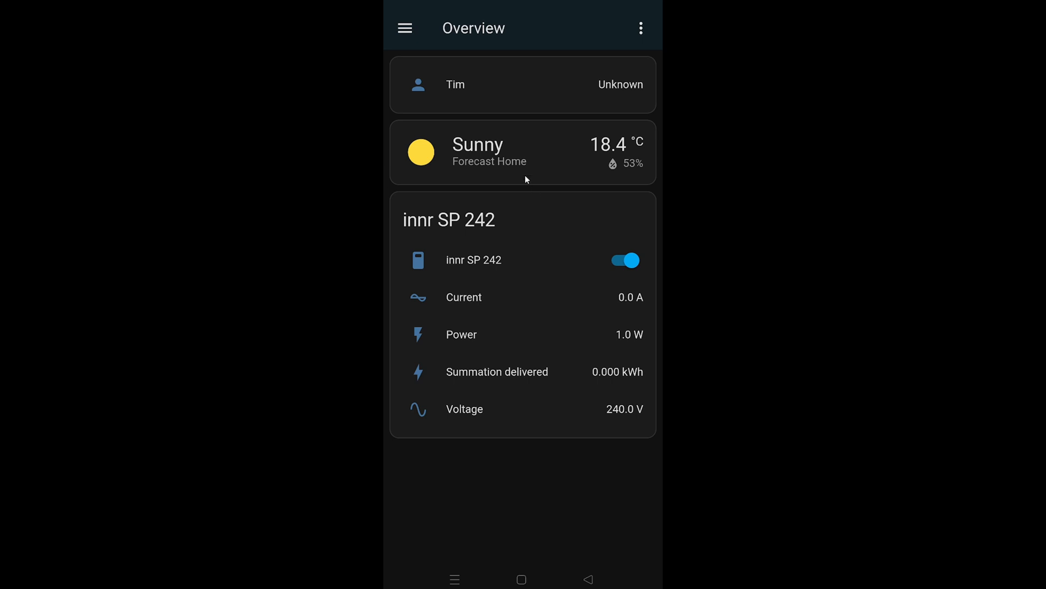
pyautogui.click(406, 34)
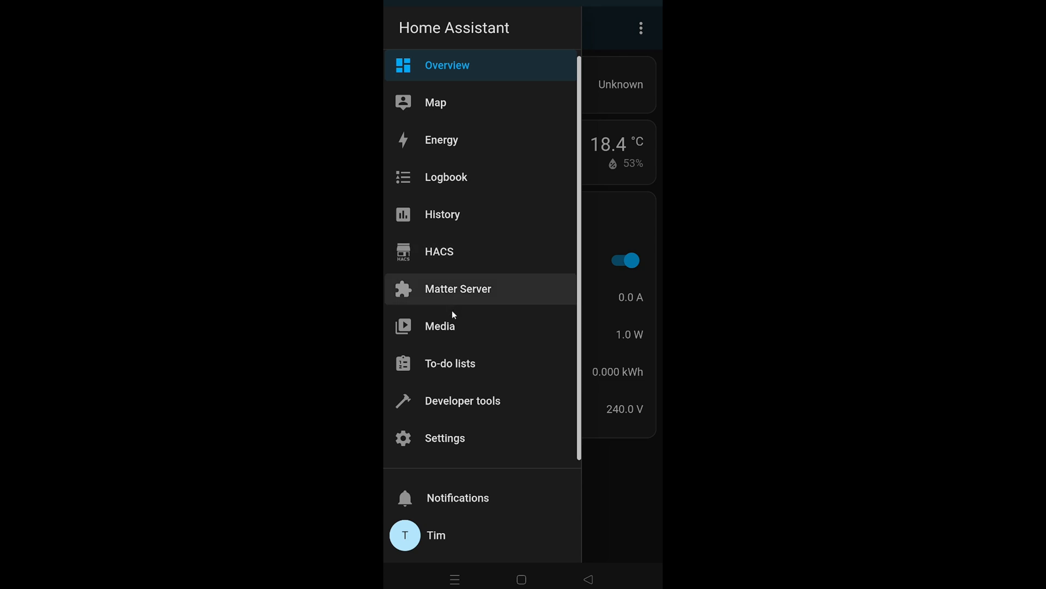
pyautogui.click(451, 445)
pyautogui.scroll(-4, 492, 381)
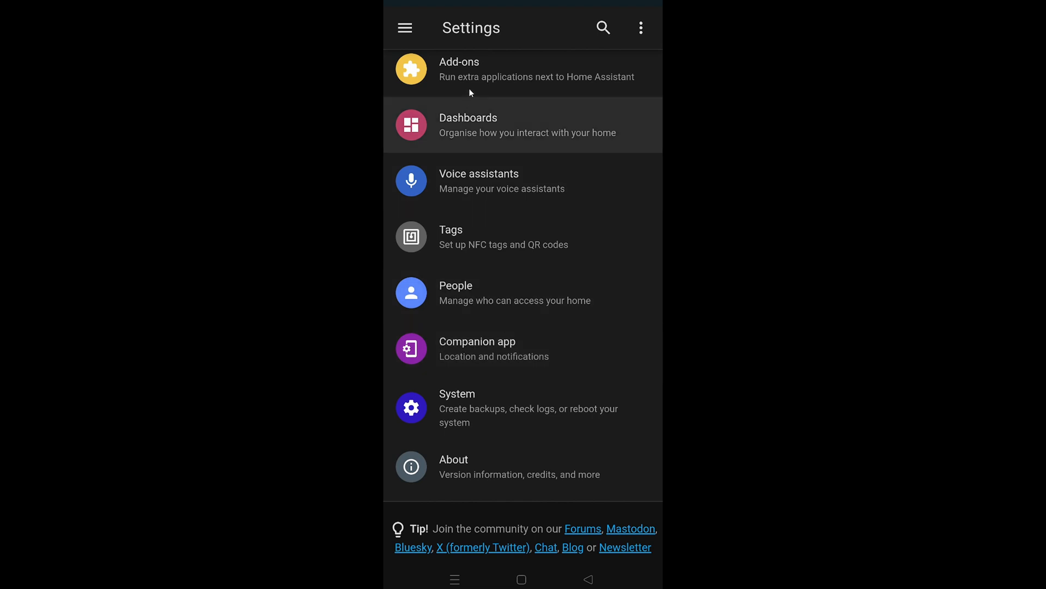
pyautogui.click(492, 349)
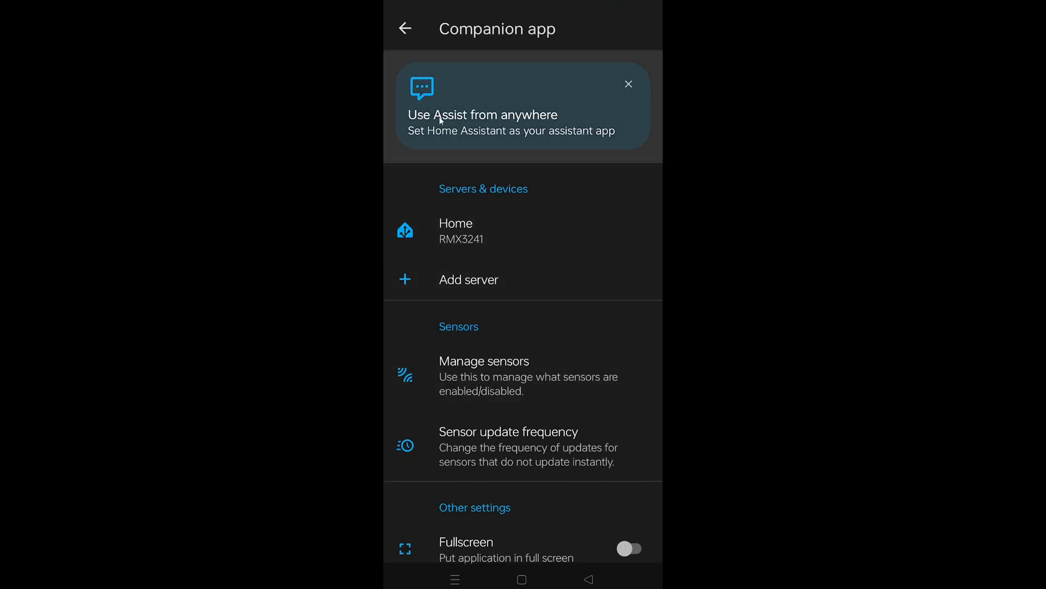
# Dismiss the Assist and notification suggestions and open the settings of the Home server.
pyautogui.click(629, 85)
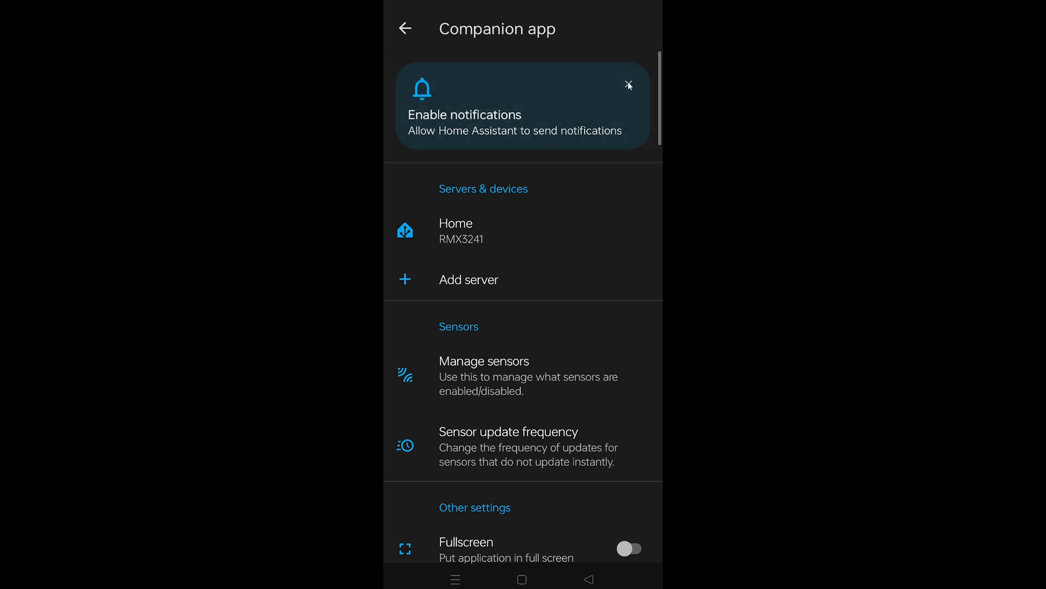
pyautogui.click(629, 85)
pyautogui.click(471, 121)
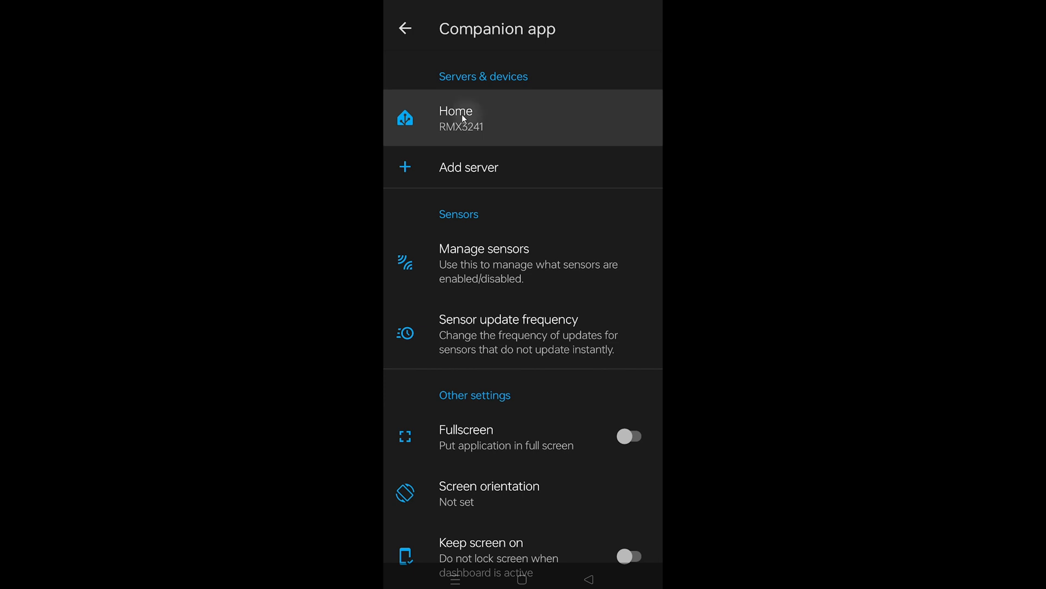
pyautogui.click(469, 117)
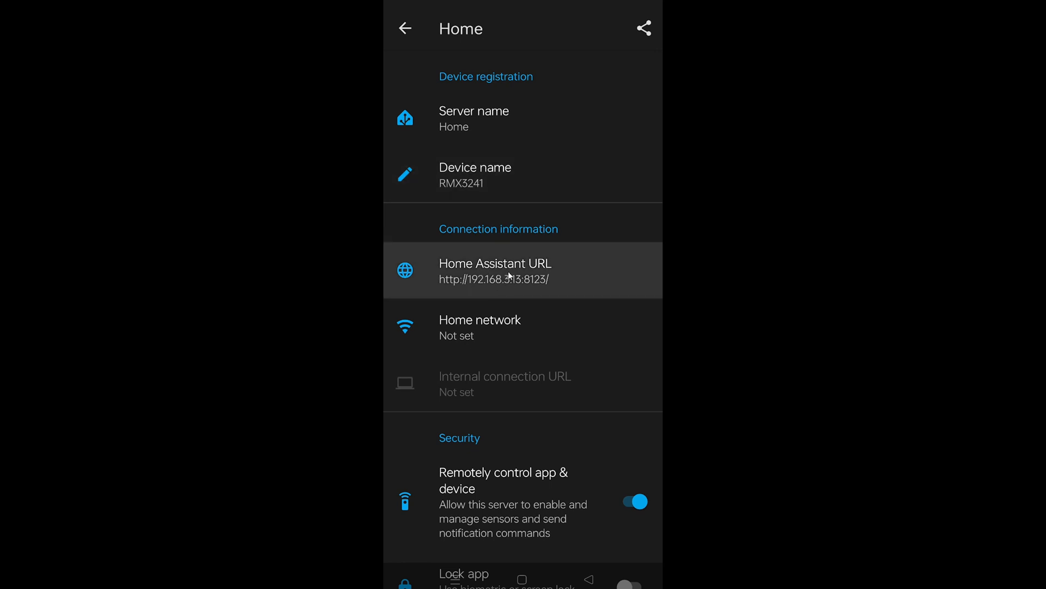
# From the Home network settings, grant Home Assistant location access all the time so it can read Wi-Fi information.
pyautogui.click(457, 326)
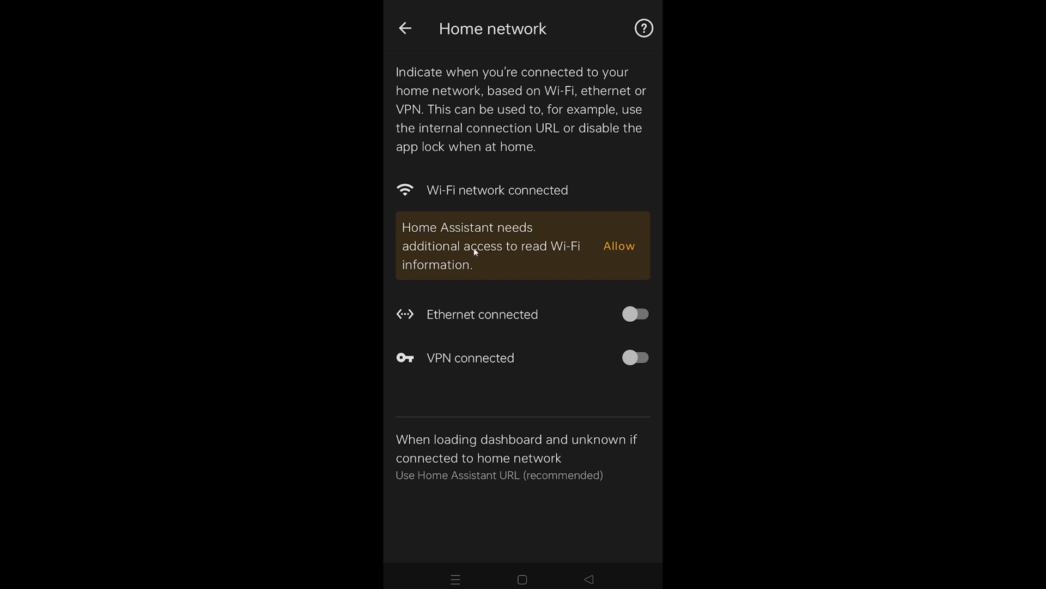
pyautogui.click(623, 248)
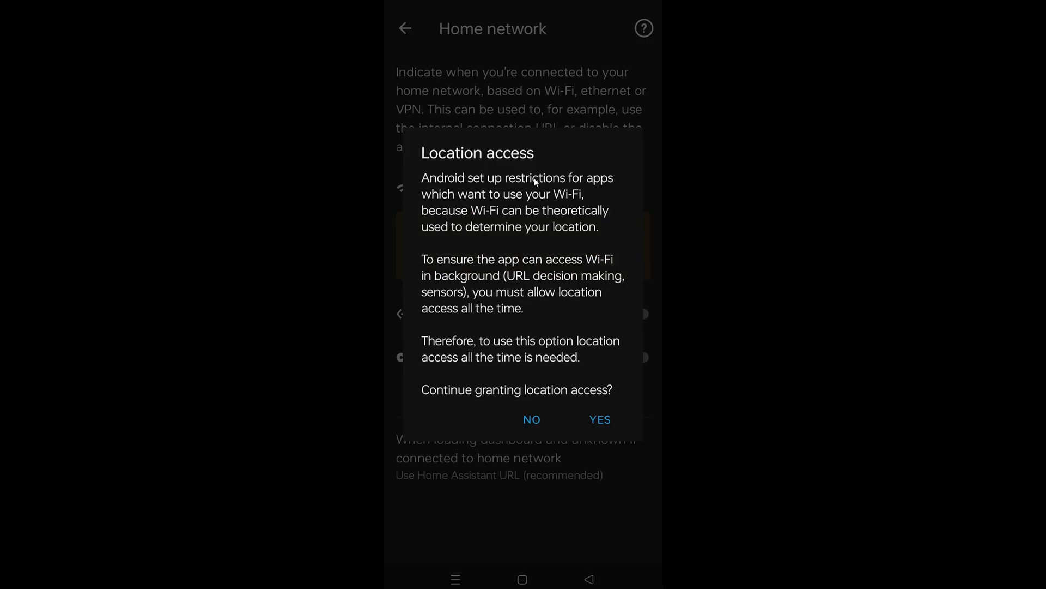
pyautogui.click(606, 420)
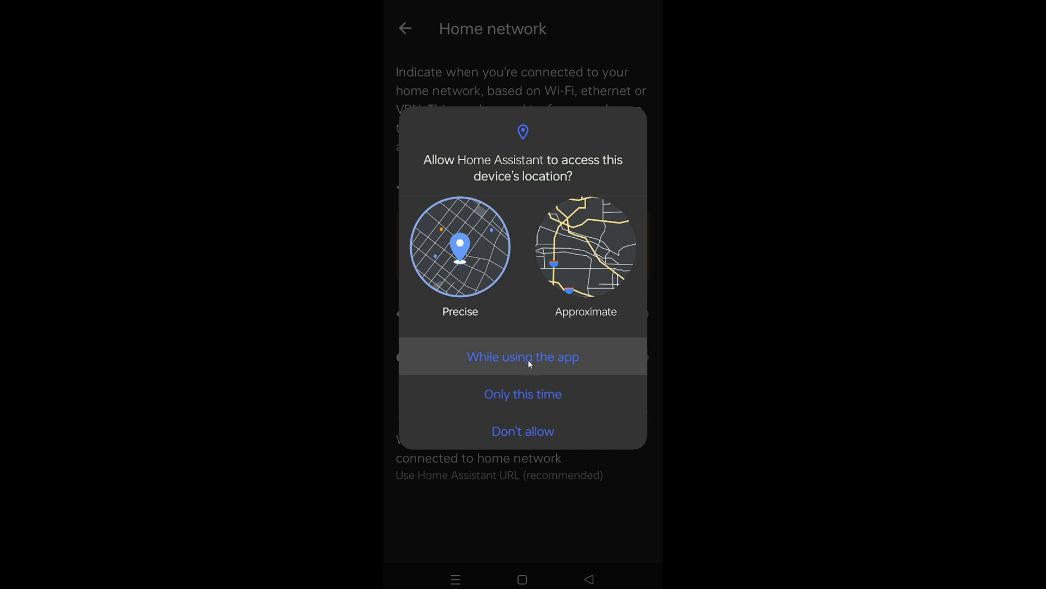
pyautogui.click(528, 360)
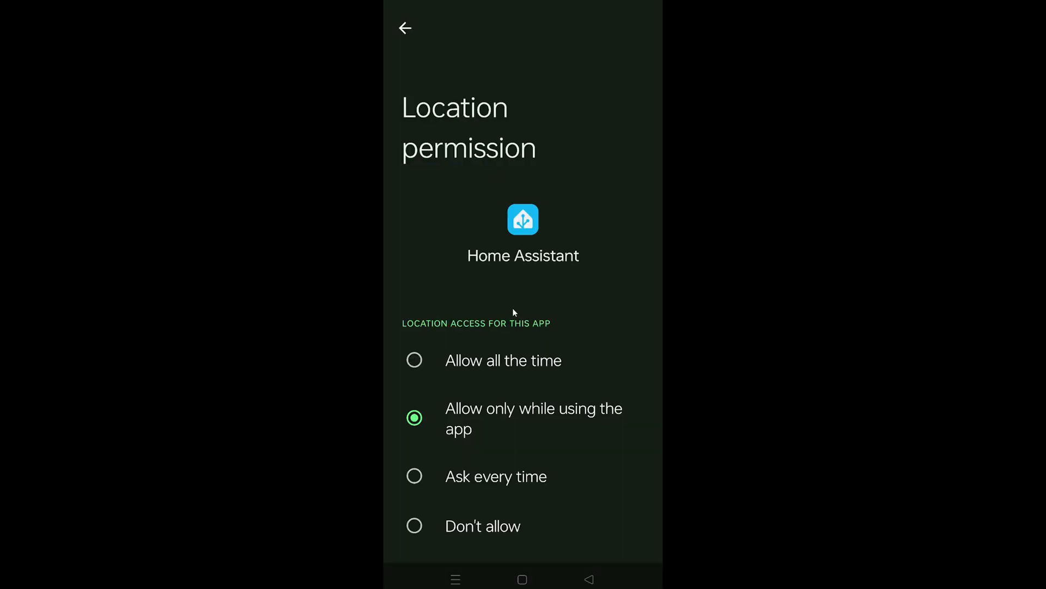
pyautogui.click(414, 361)
pyautogui.scroll(-3, 523, 436)
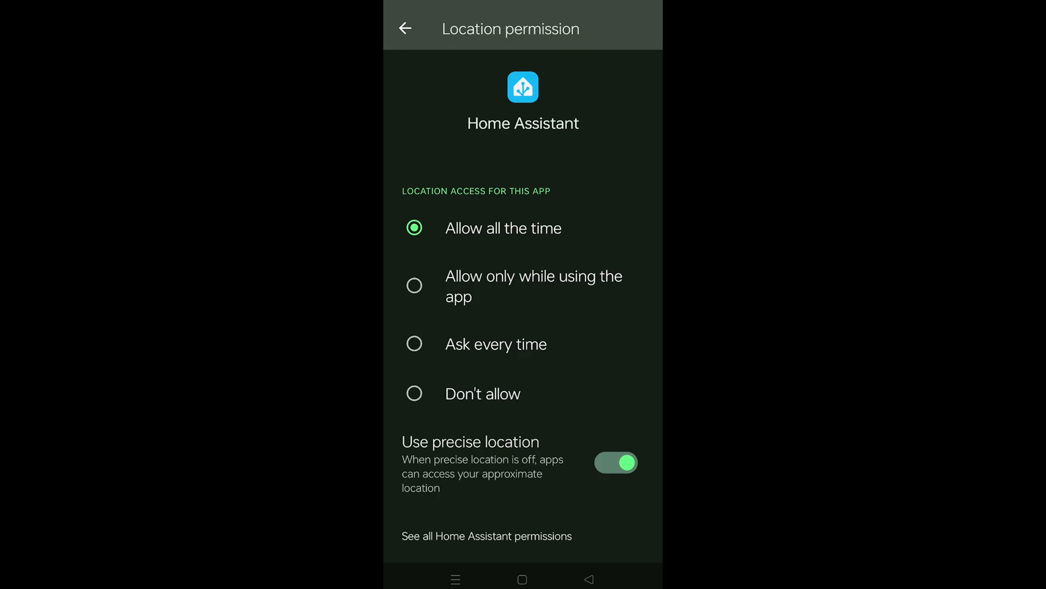
pyautogui.click(589, 580)
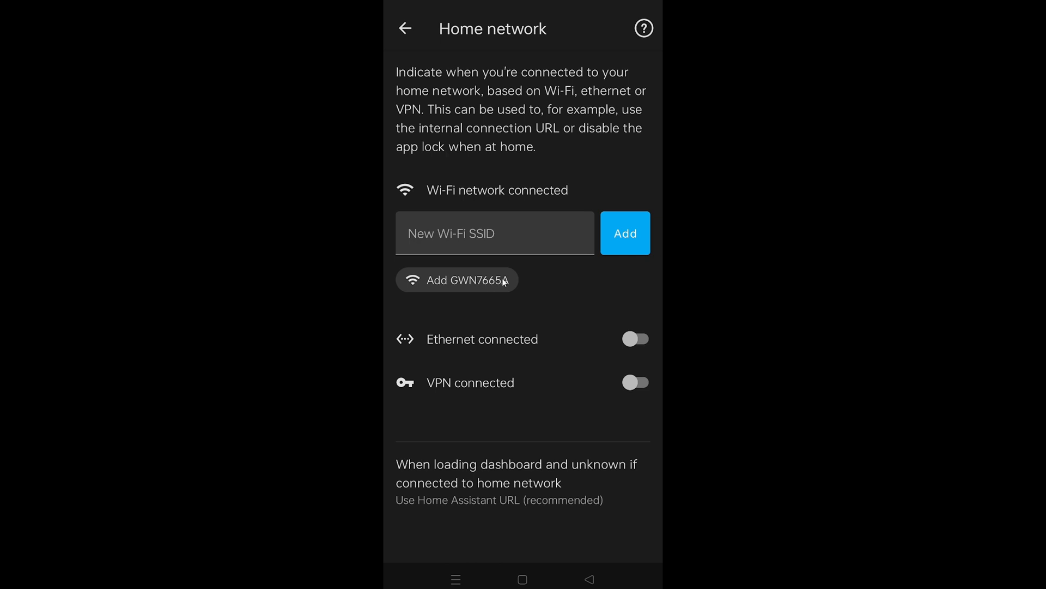
# Add the Wi-Fi network GWN7665A as a home network and return to the Home server settings.
pyautogui.click(481, 280)
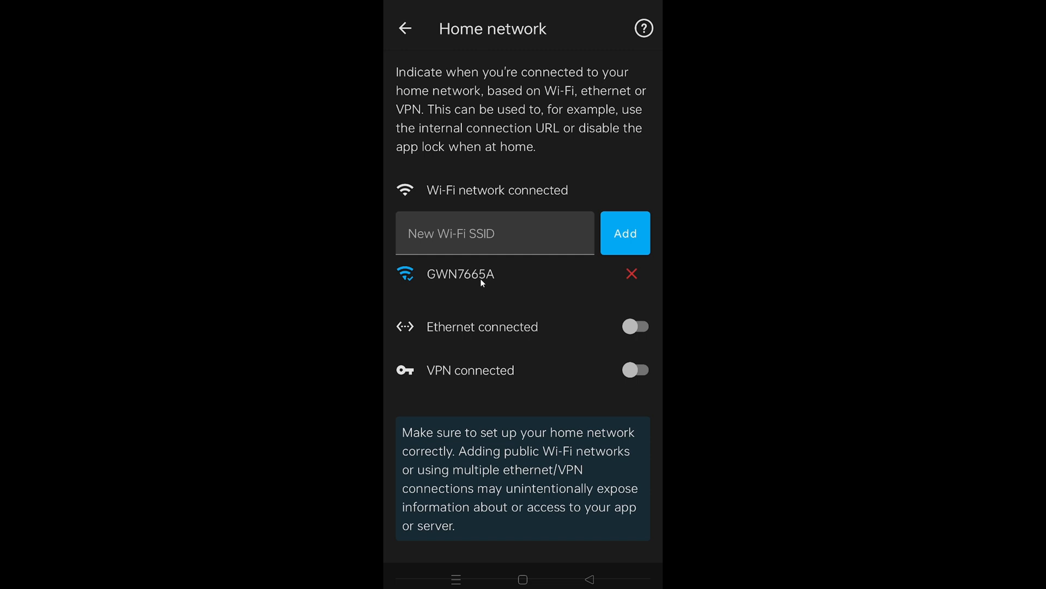
pyautogui.click(590, 579)
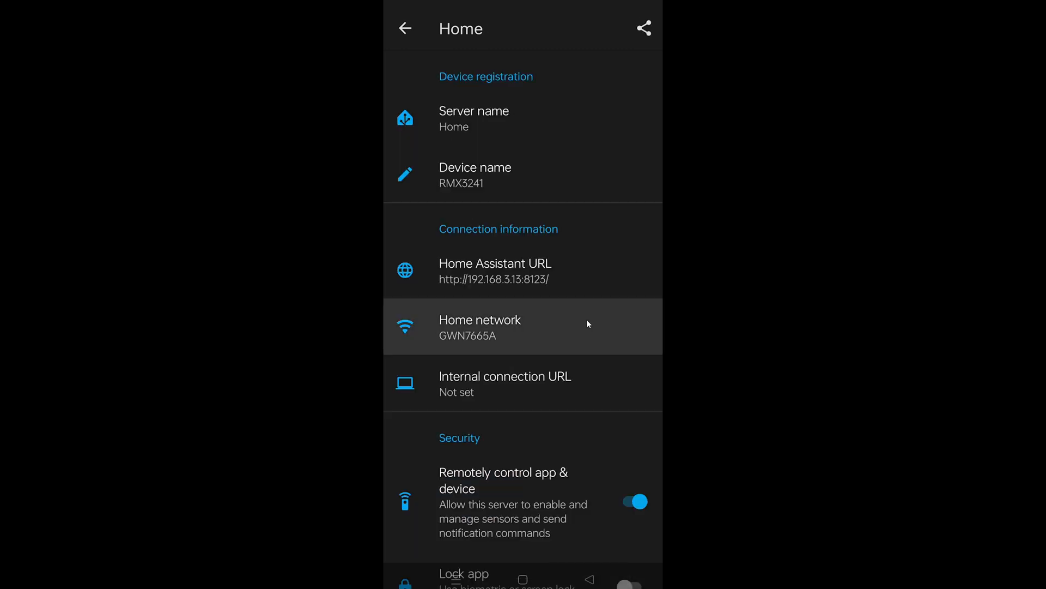
pyautogui.click(522, 380)
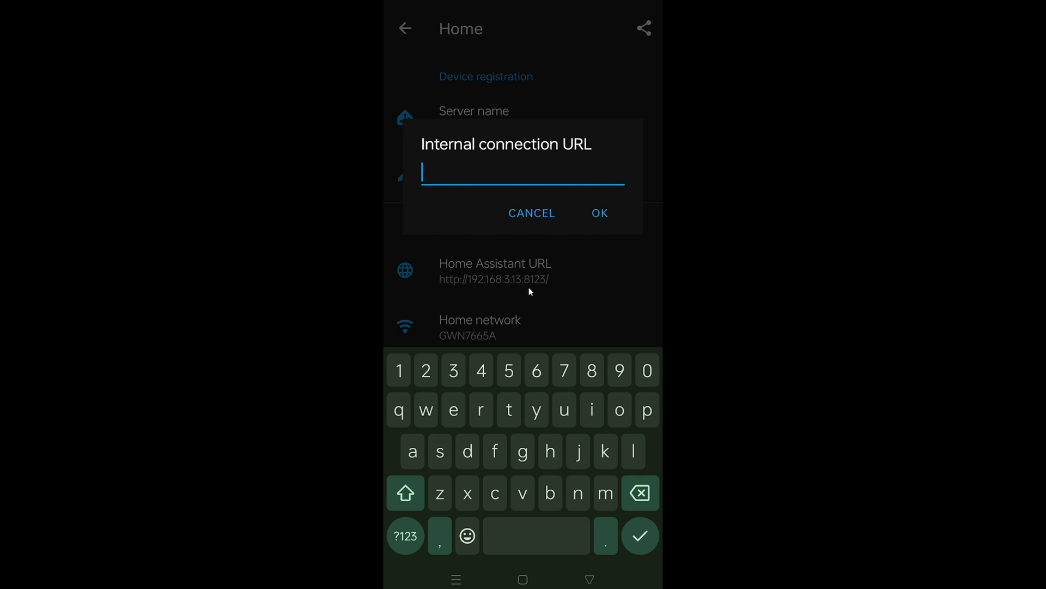
pyautogui.write('http://192.168.3.13:8123')
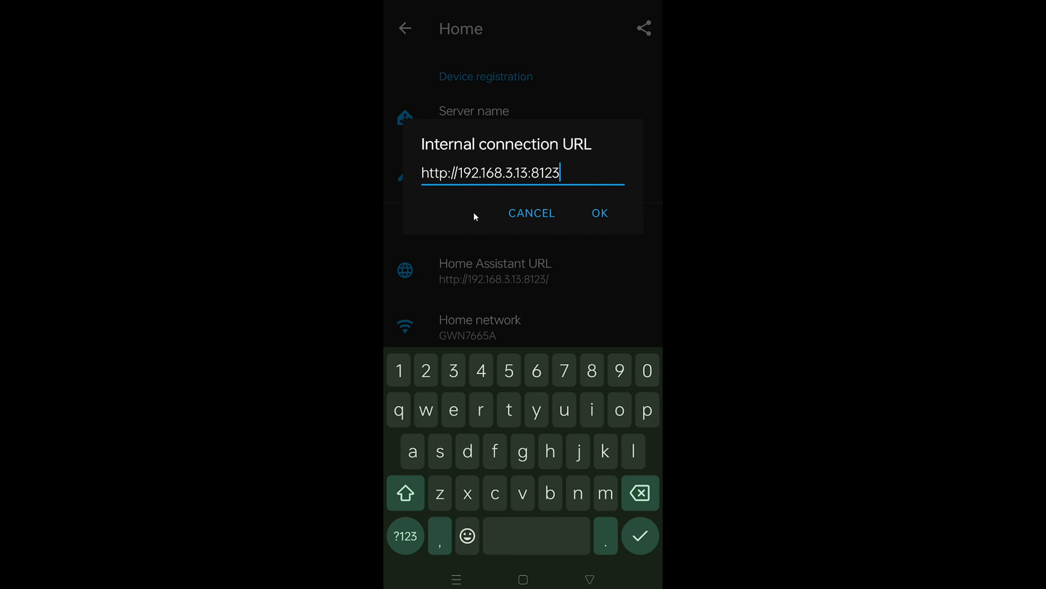
pyautogui.click(601, 215)
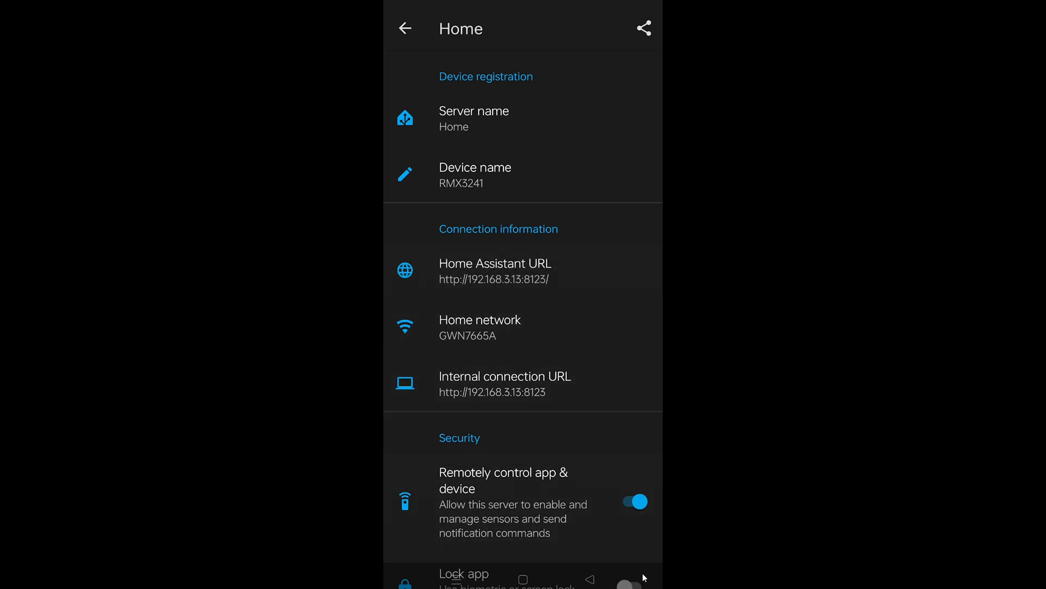
pyautogui.scroll(-4, 590, 513)
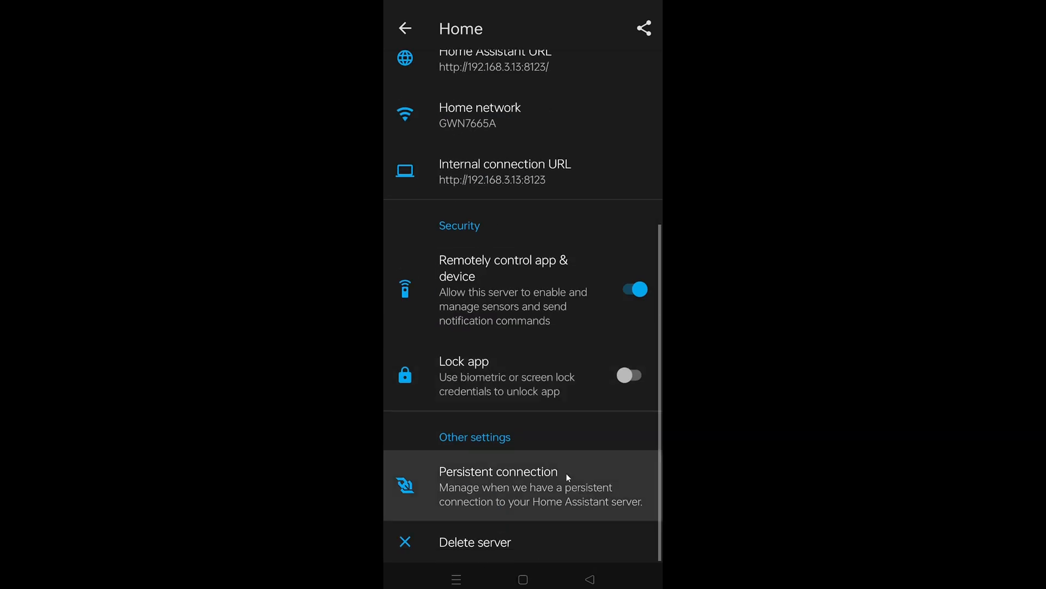
pyautogui.click(590, 579)
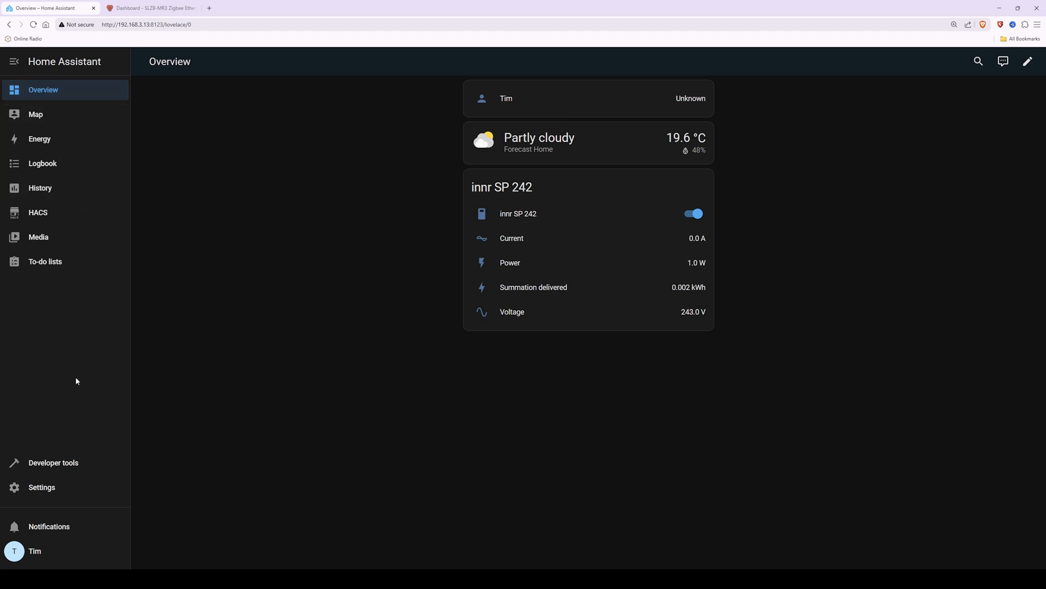
# Search the Home Assistant Add-on Store for "matter" and install the Matter Server add-on.
pyautogui.click(54, 488)
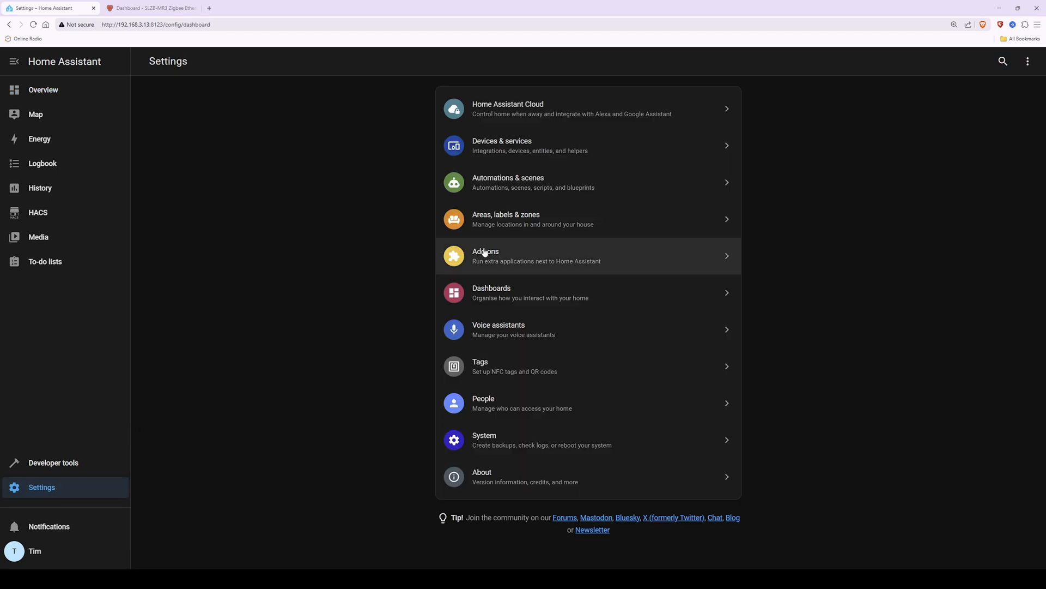
pyautogui.click(543, 261)
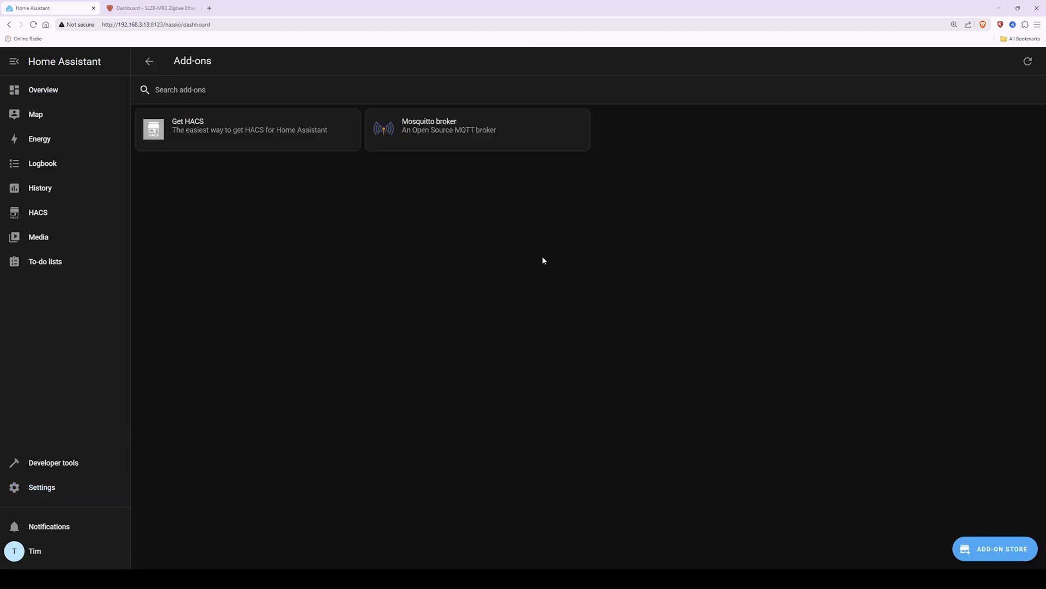
pyautogui.click(1006, 552)
pyautogui.click(382, 87)
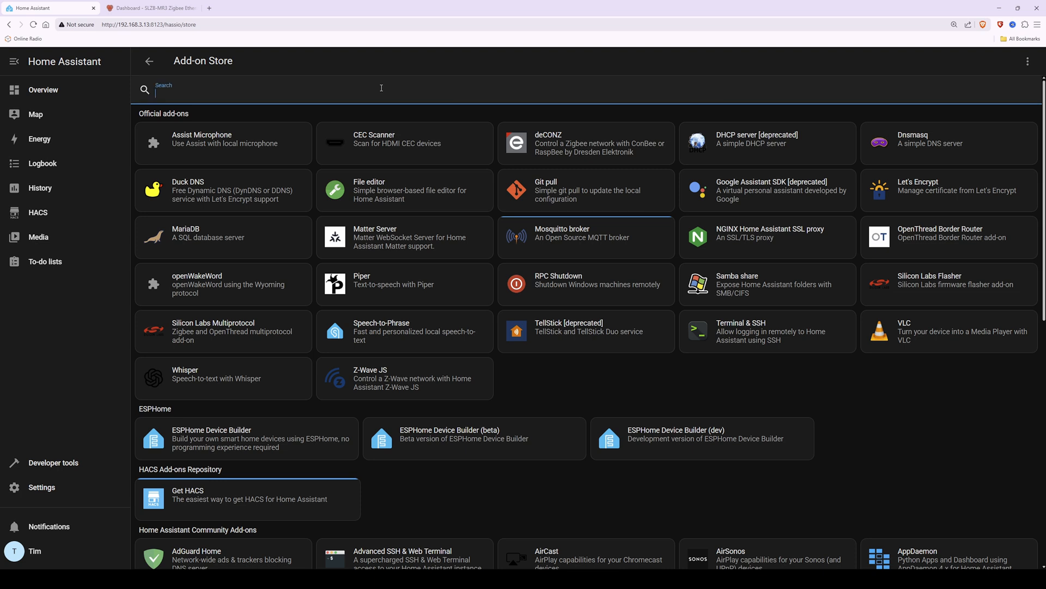
pyautogui.write('matter')
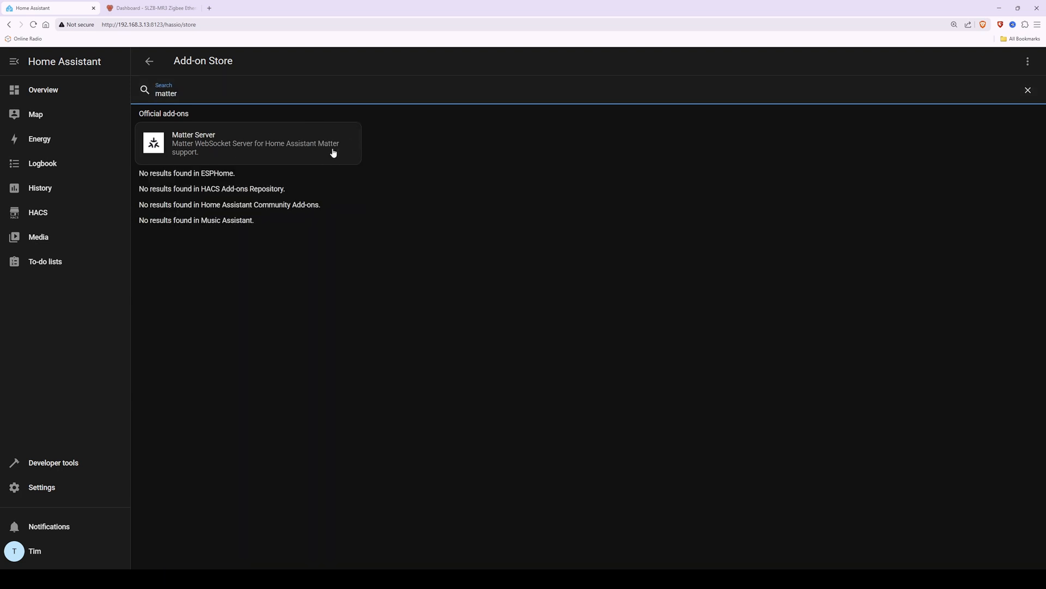
pyautogui.click(213, 149)
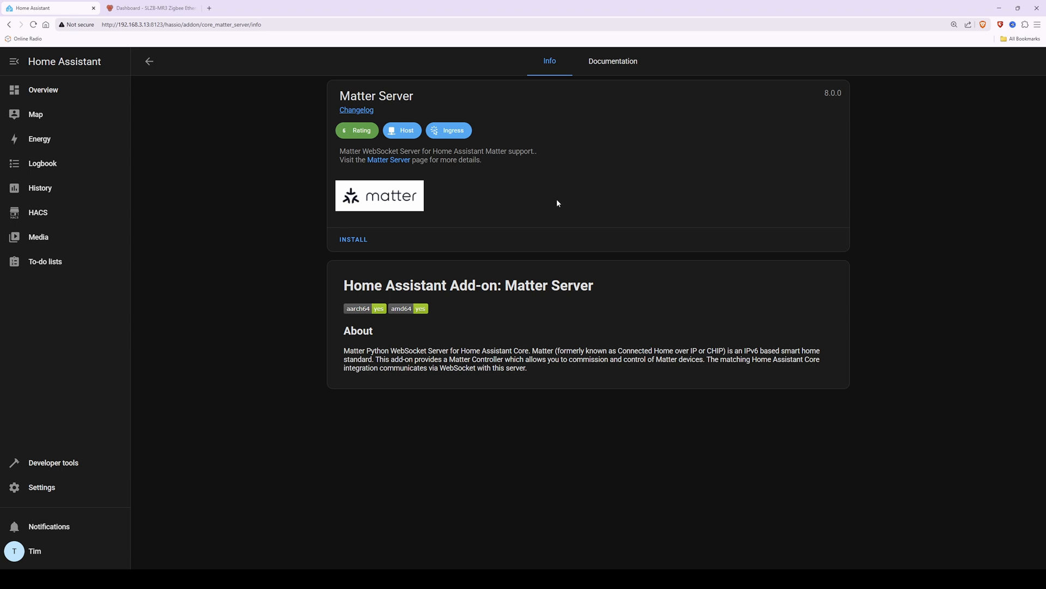
pyautogui.click(354, 240)
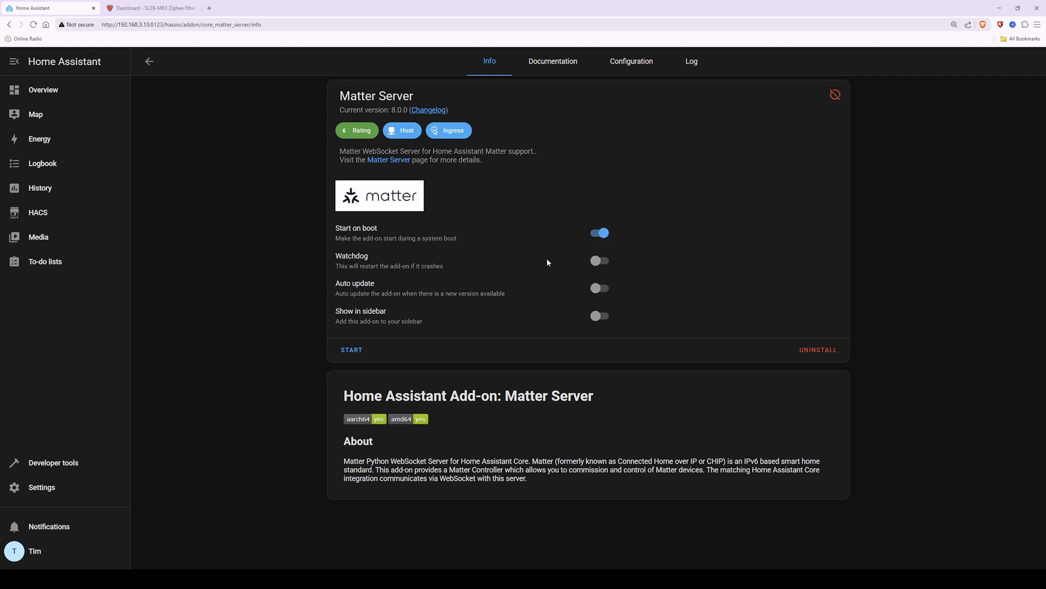
# Enable Watchdog and Show in sidebar for the Matter Server add-on and start it.
pyautogui.click(600, 261)
pyautogui.click(594, 317)
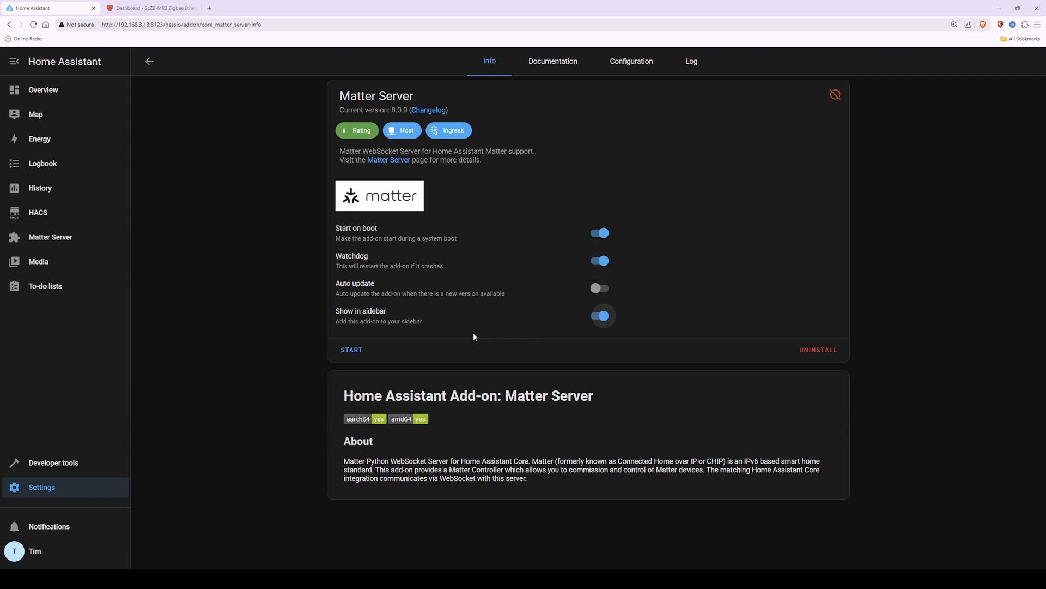
pyautogui.click(351, 350)
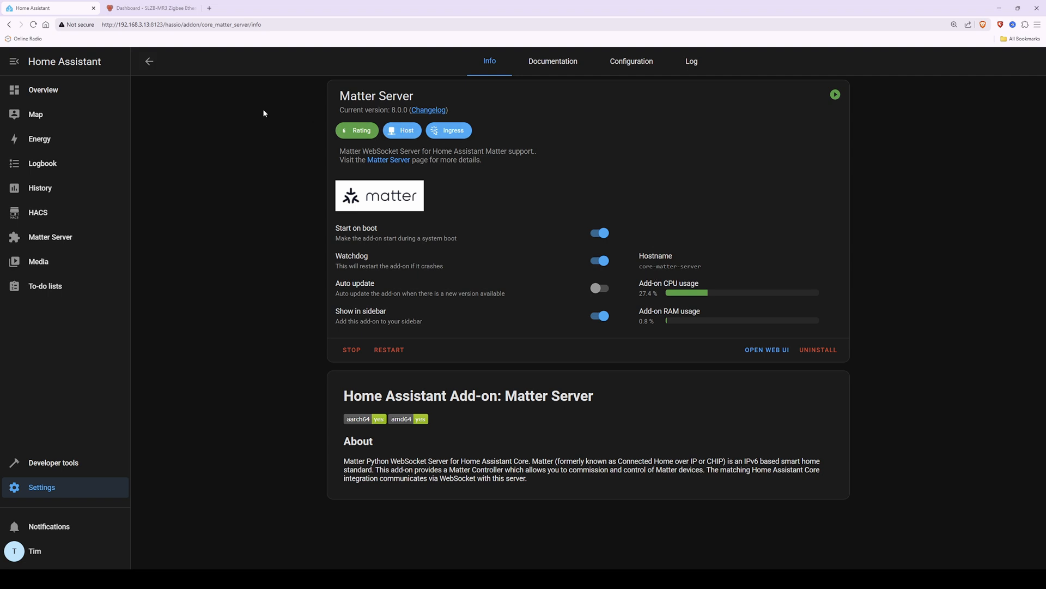
# Search the Add-on Store for "open th", install the OpenThread Border Router add-on and enable its Watchdog.
pyautogui.click(150, 63)
pyautogui.doubleClick(298, 95)
pyautogui.write('open th')
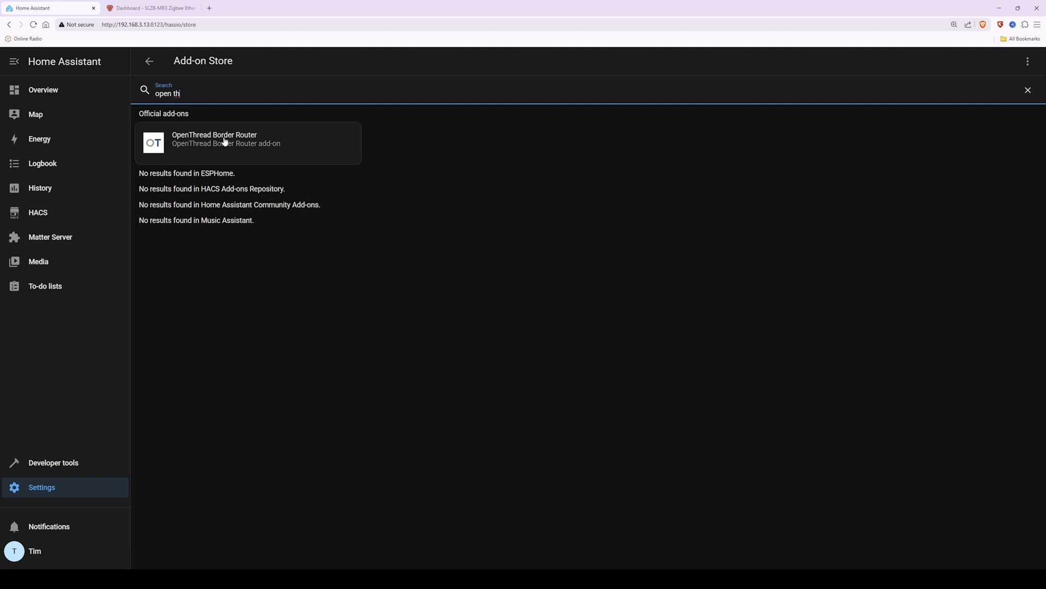
pyautogui.click(225, 141)
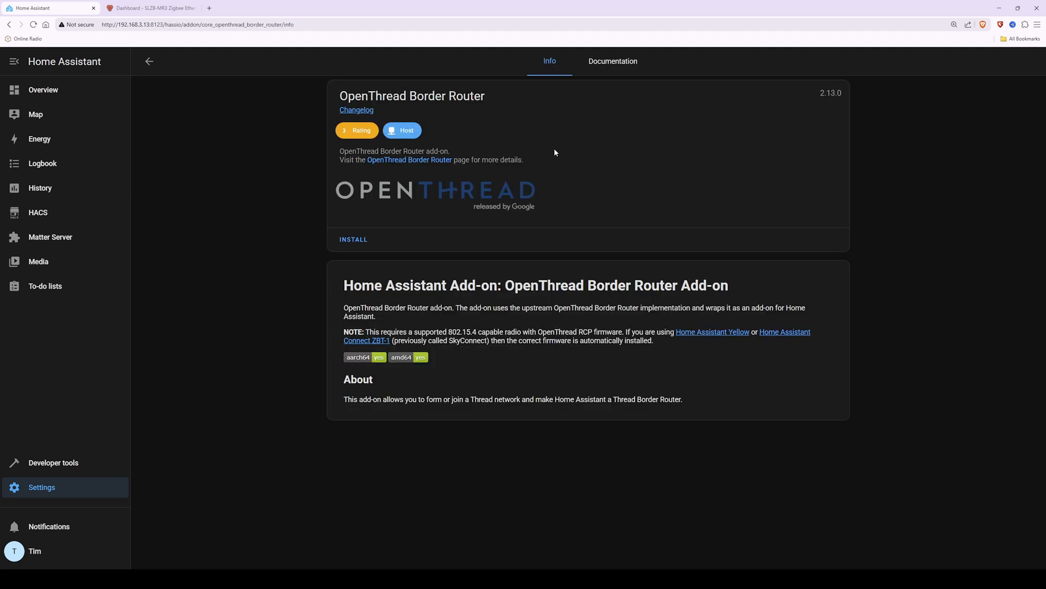
pyautogui.click(361, 239)
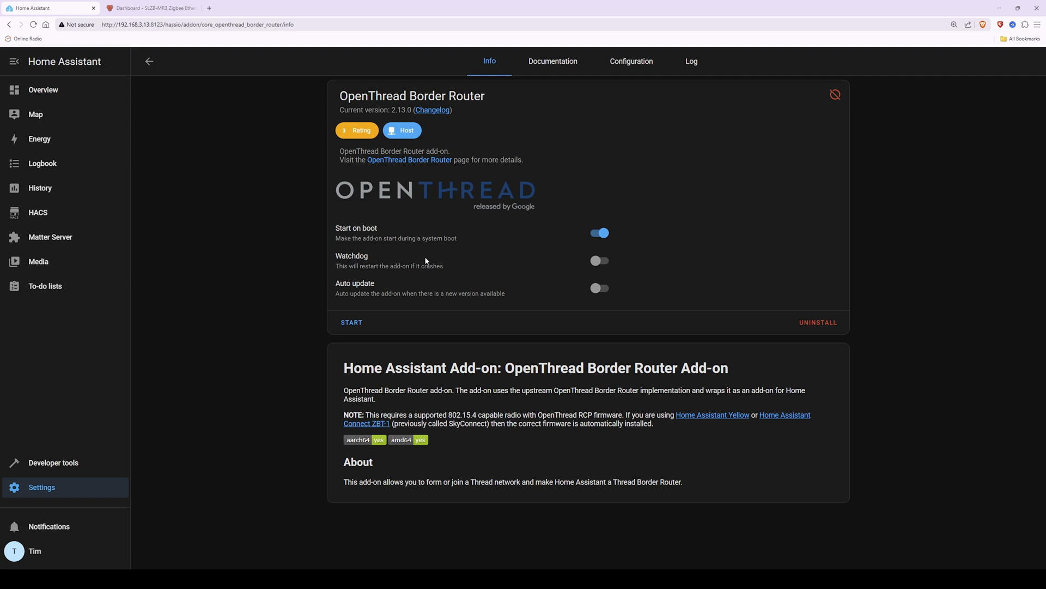
pyautogui.click(599, 261)
# In the OpenThread Border Router configuration, select device /dev/ttyS0 and disable hardware flow control and automatic firmware flashing.
pyautogui.click(630, 64)
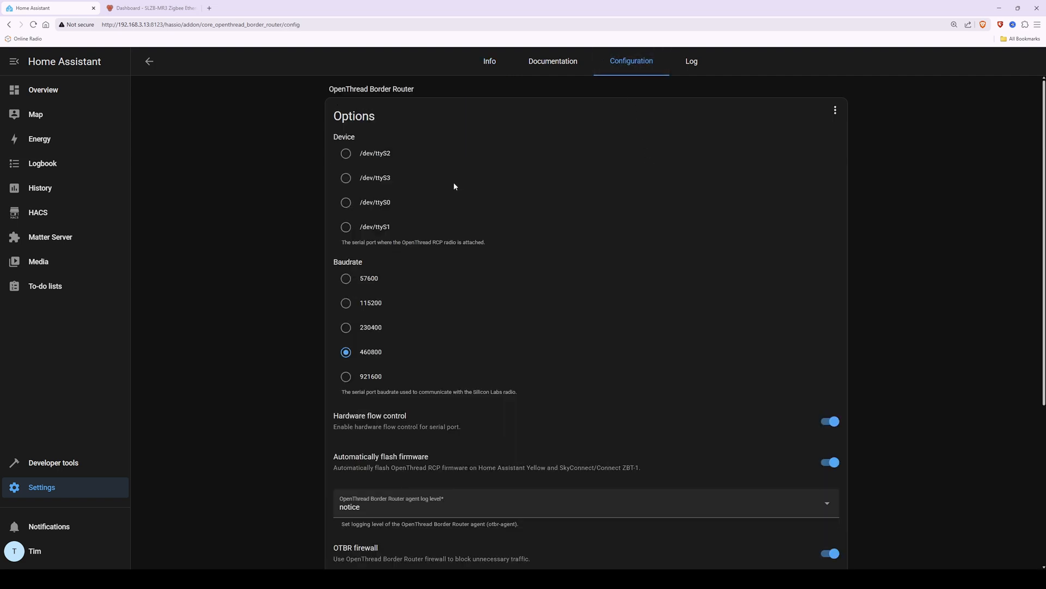
pyautogui.click(345, 206)
pyautogui.scroll(-1, 500, 380)
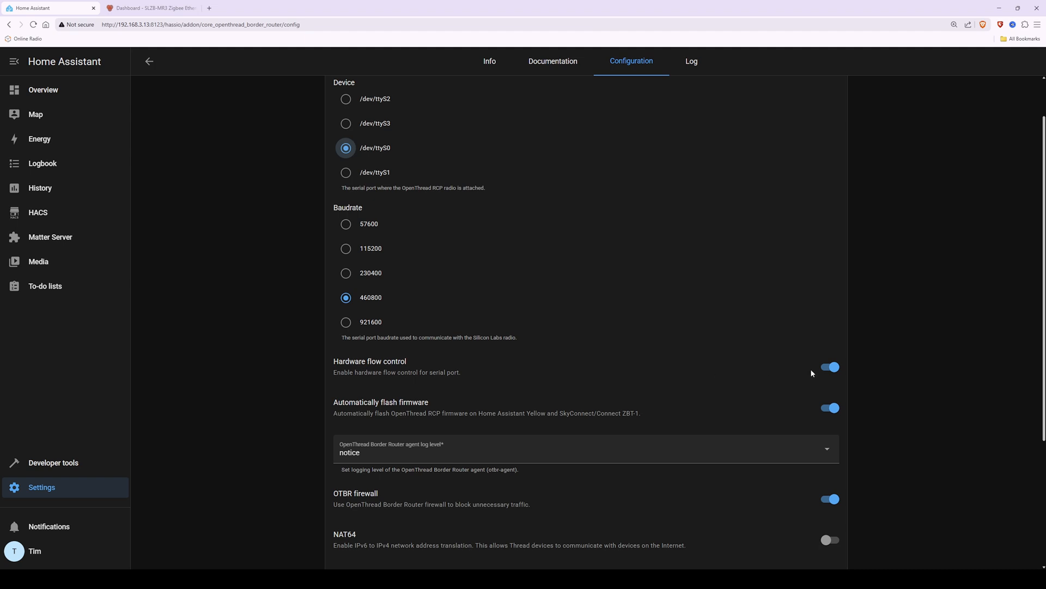
pyautogui.click(832, 368)
pyautogui.click(831, 408)
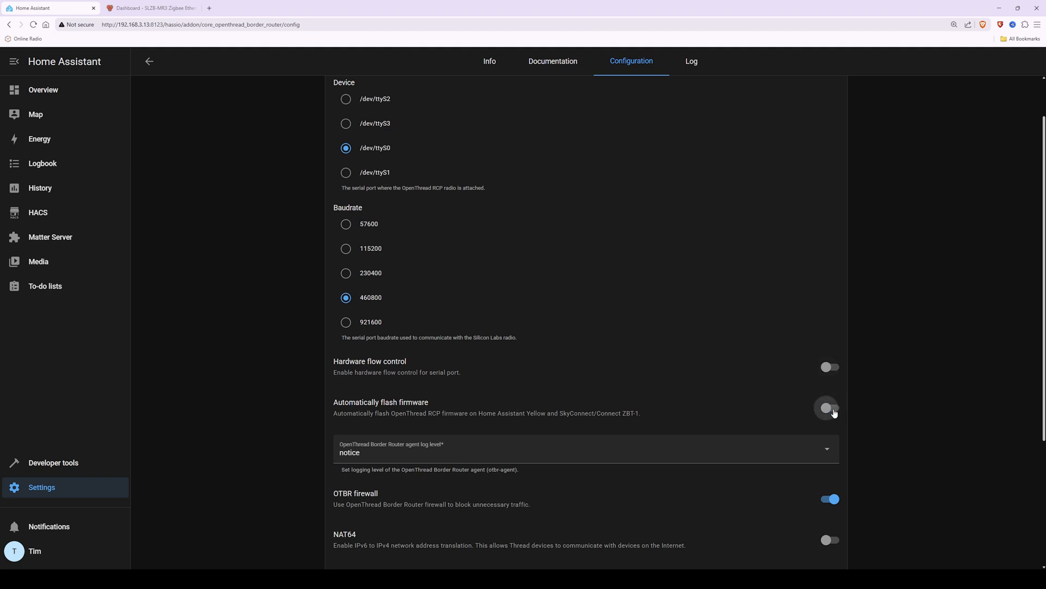
# Show the unused optional configuration options, set the network device to the SLZB-MR3 address 192.168.3.77:6638 and save the configuration.
pyautogui.scroll(-1, 627, 399)
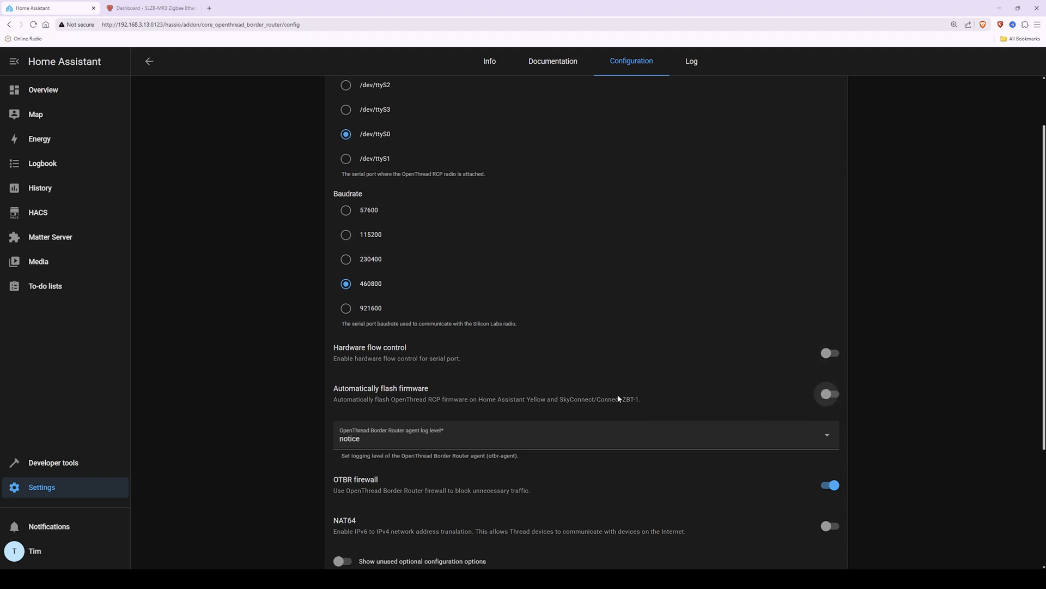
pyautogui.scroll(-1, 618, 399)
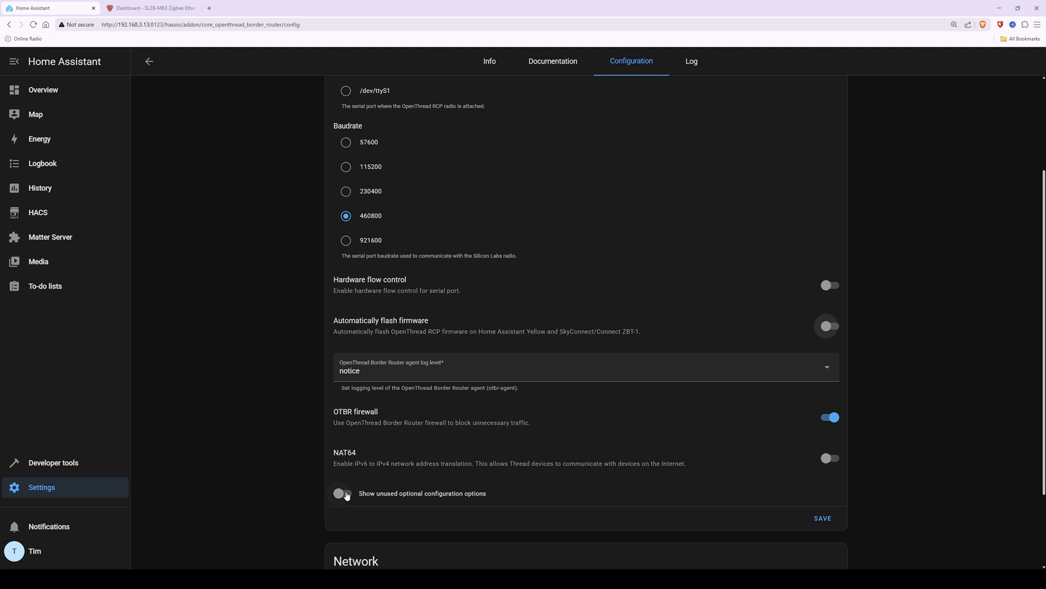
pyautogui.click(344, 494)
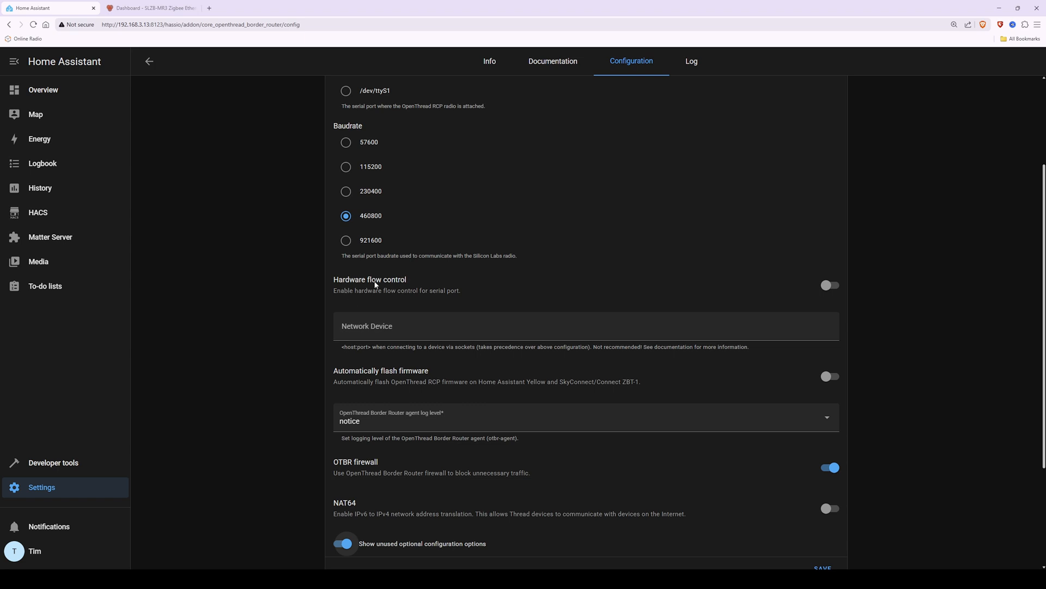
pyautogui.click(428, 333)
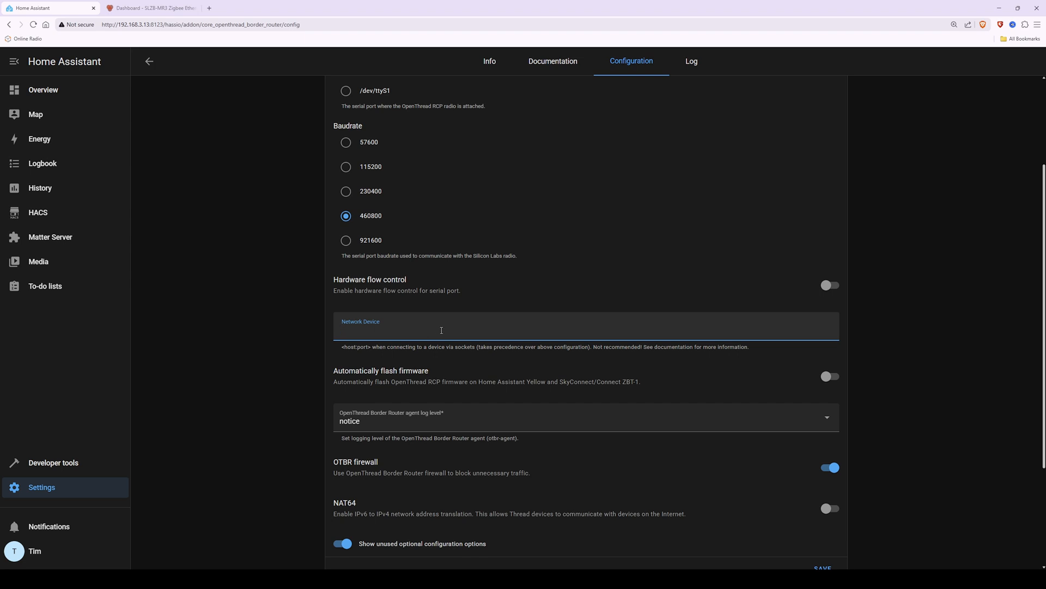
pyautogui.click(166, 11)
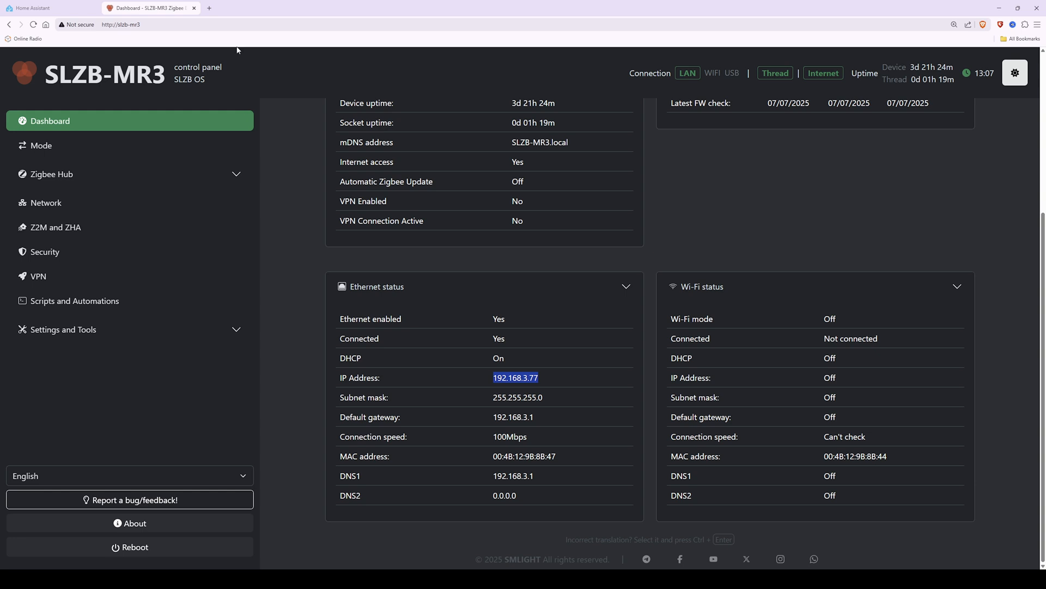
pyautogui.click(36, 9)
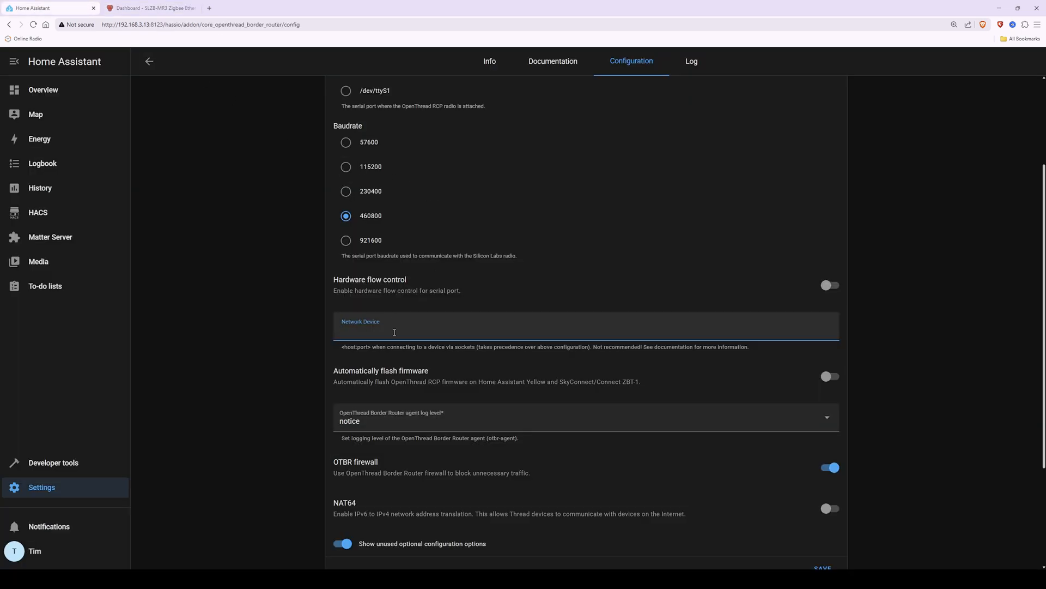
pyautogui.write('192.168.3.77')
pyautogui.write('6638')
pyautogui.scroll(-2, 567, 361)
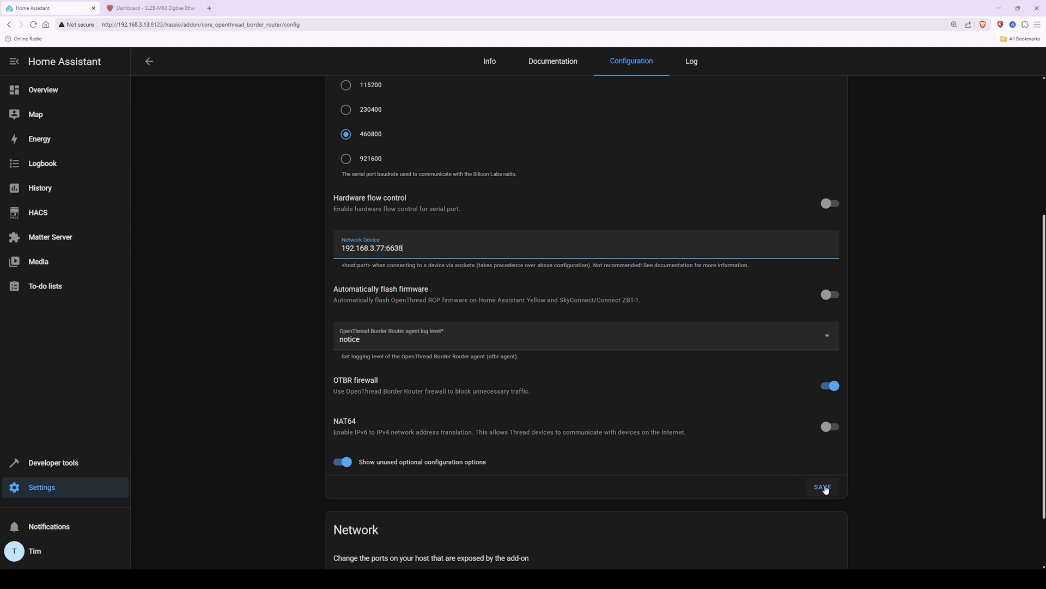
pyautogui.click(823, 486)
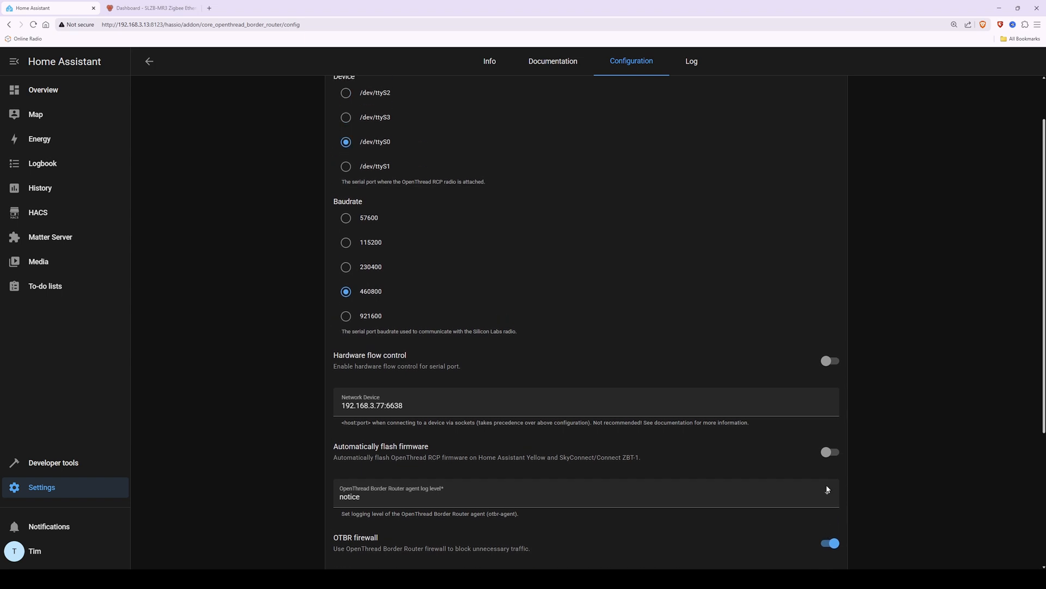
# Start the OpenThread Border Router add-on and return to the list of installed add-ons.
pyautogui.click(487, 65)
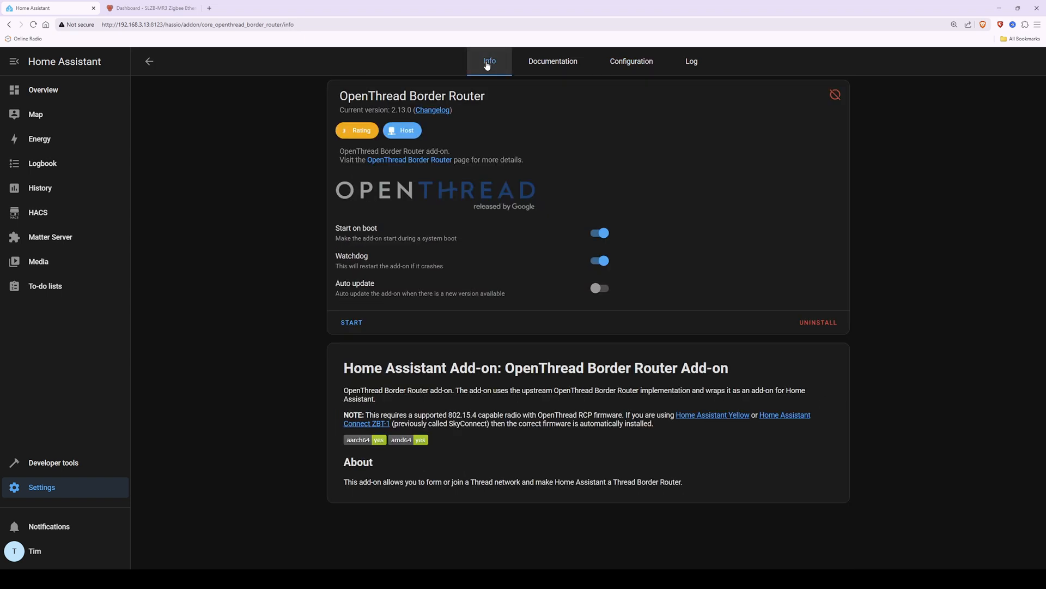
pyautogui.click(351, 322)
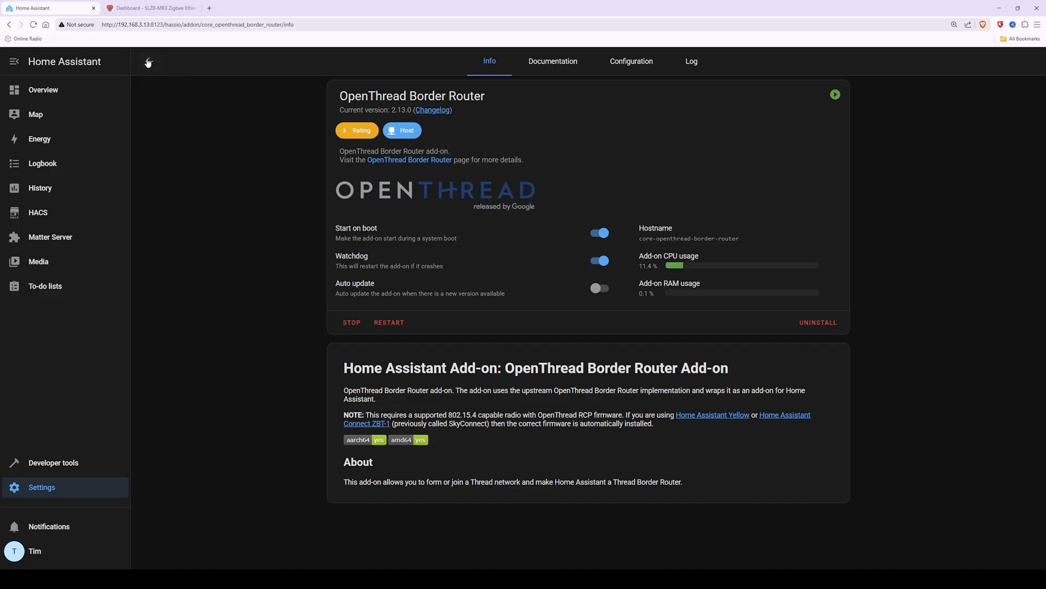
pyautogui.click(148, 63)
pyautogui.click(148, 66)
pyautogui.click(148, 64)
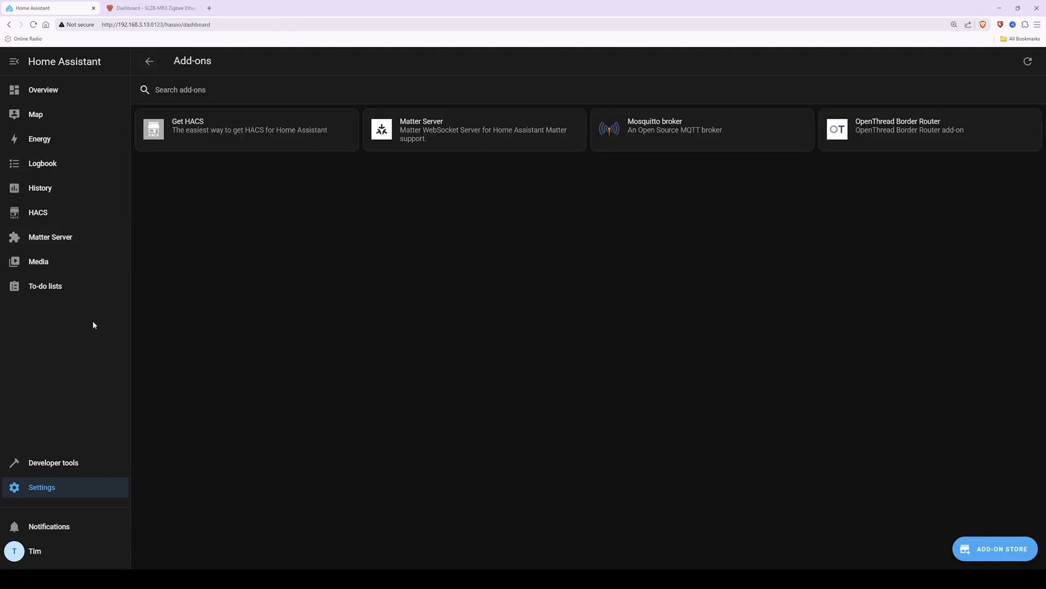
# Add the discovered Matter integration in Devices & services, setting it up with the Matter Server add-on.
pyautogui.click(45, 491)
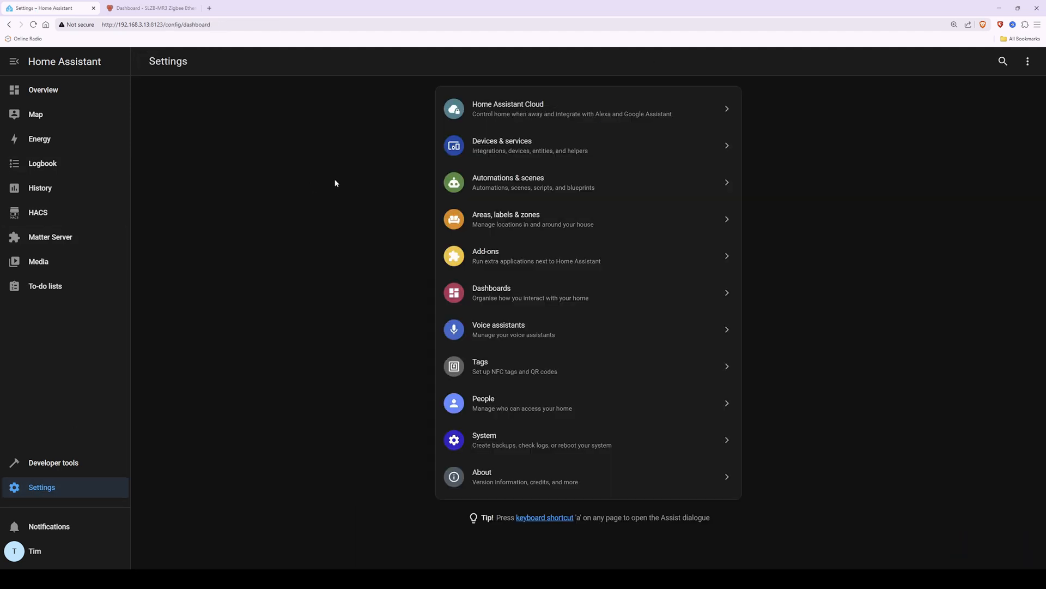
pyautogui.click(518, 146)
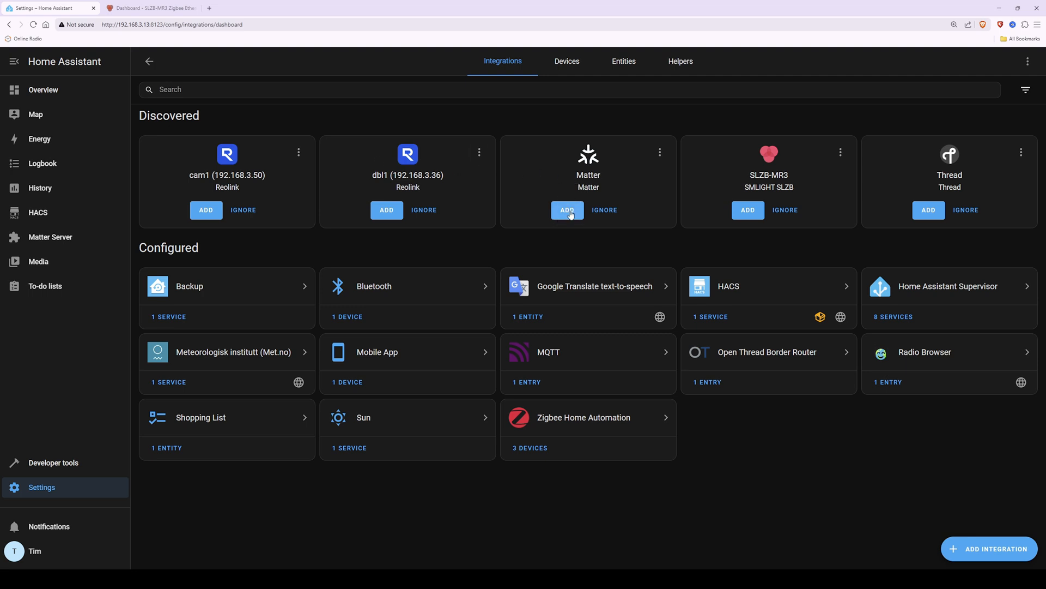
pyautogui.click(569, 212)
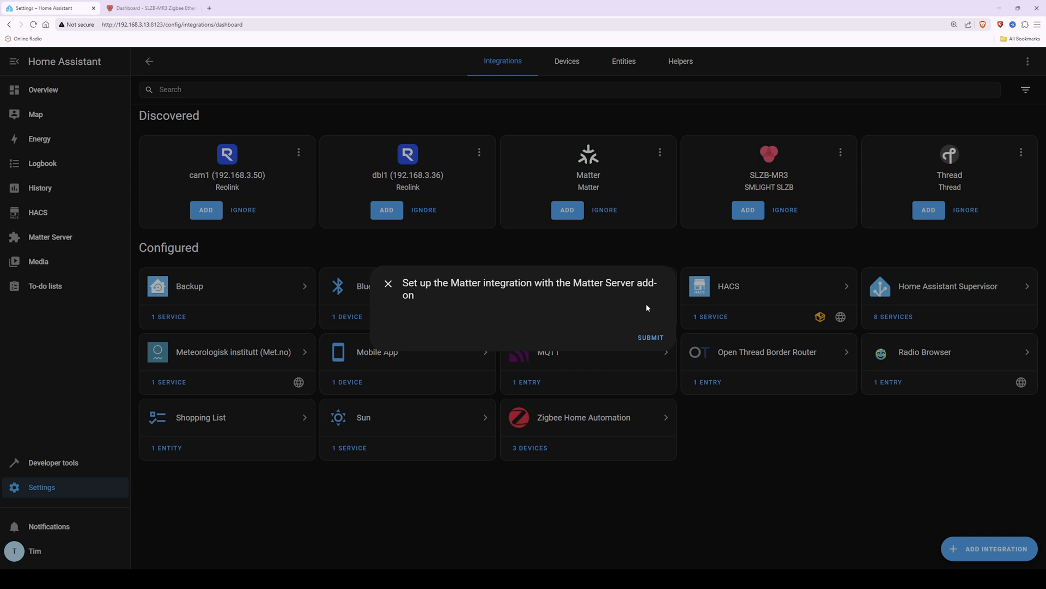
pyautogui.click(654, 338)
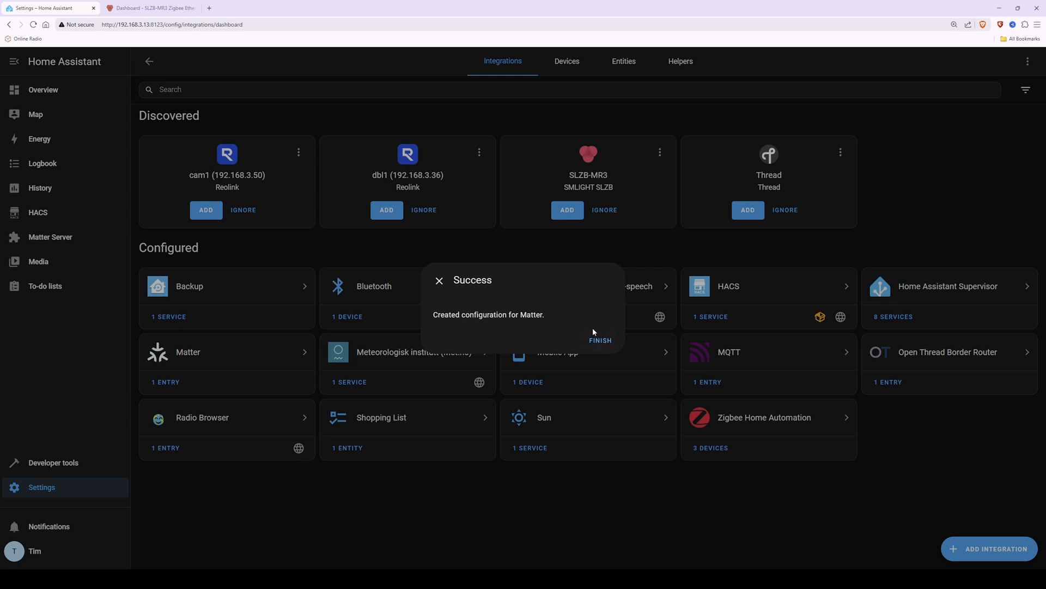
pyautogui.click(602, 342)
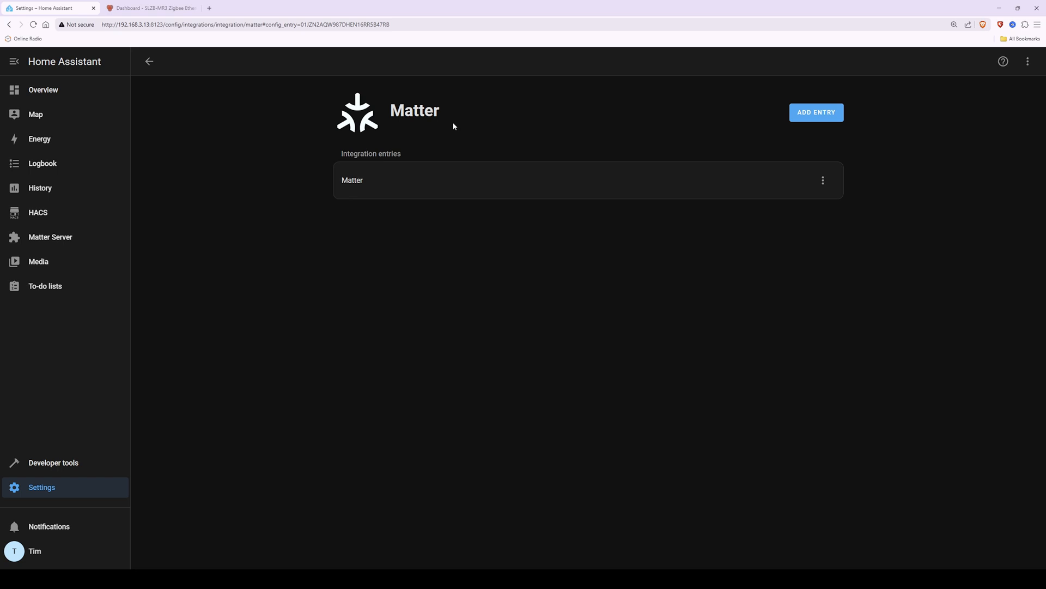
# Return to the integrations overview, set up the discovered Thread integration, and go back to the overview.
pyautogui.click(149, 61)
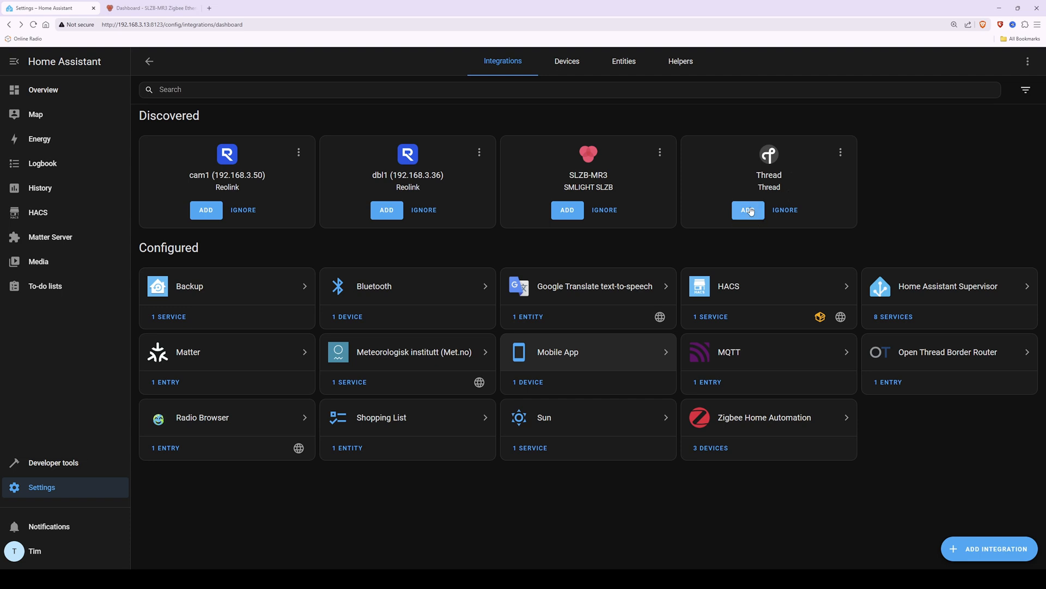
pyautogui.click(748, 212)
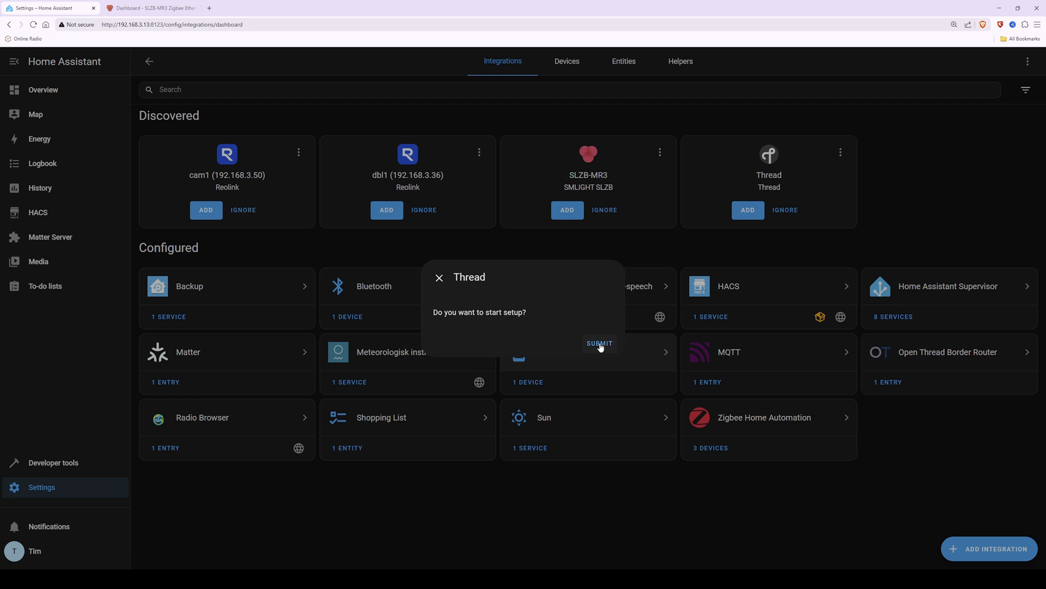
pyautogui.click(600, 345)
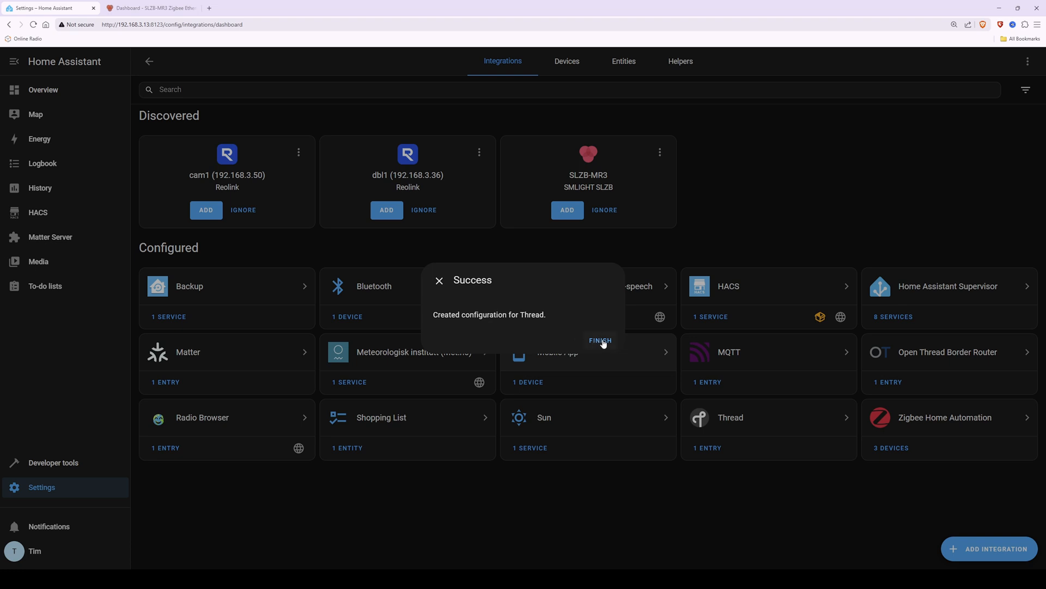
pyautogui.click(602, 341)
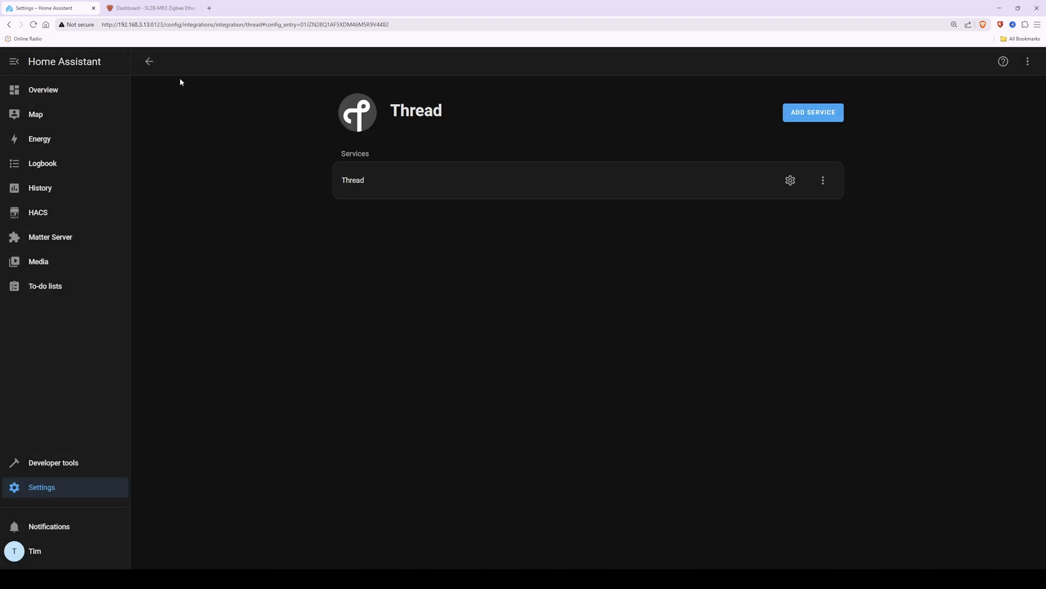
pyautogui.click(150, 61)
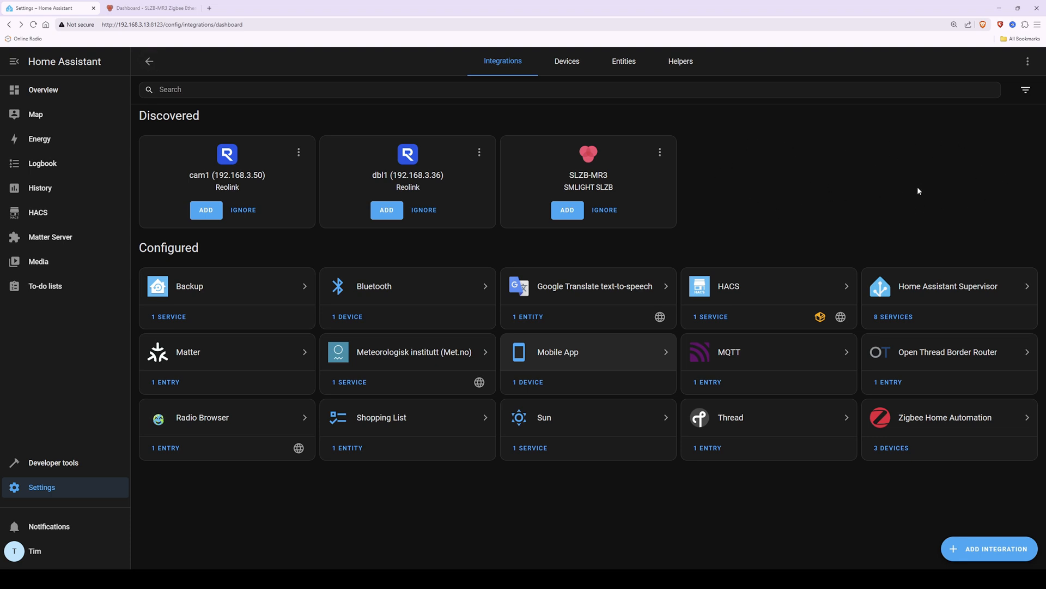
pyautogui.moveTo(136, 118); pyautogui.dragTo(206, 128)
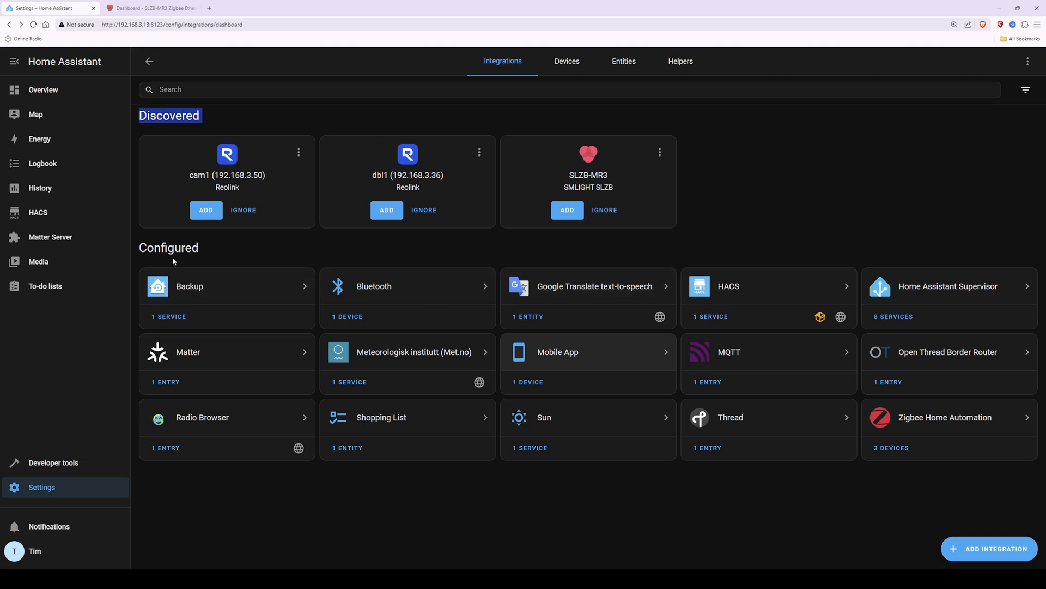
pyautogui.moveTo(135, 252); pyautogui.dragTo(206, 254)
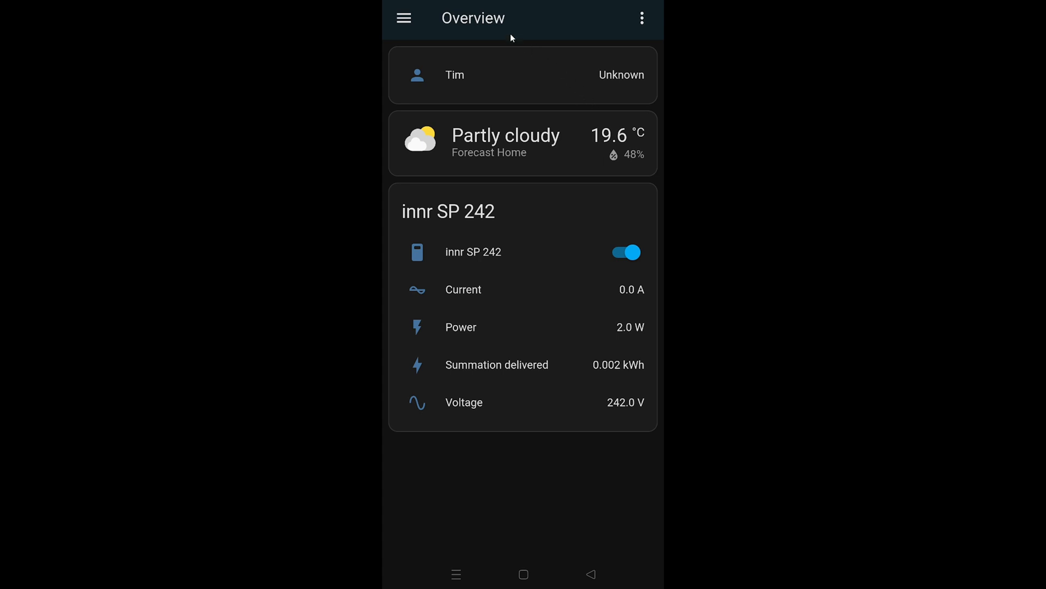
# On the phone, open the Companion app settings in Home Assistant and sync the Thread credentials from its troubleshooting options.
pyautogui.click(404, 20)
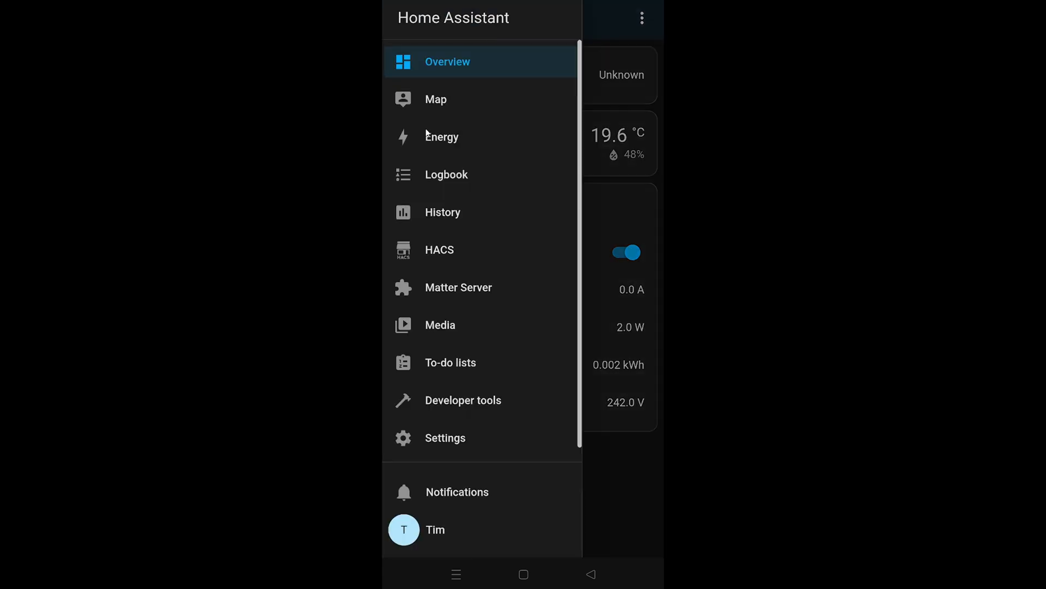
pyautogui.click(447, 436)
pyautogui.scroll(-3, 559, 218)
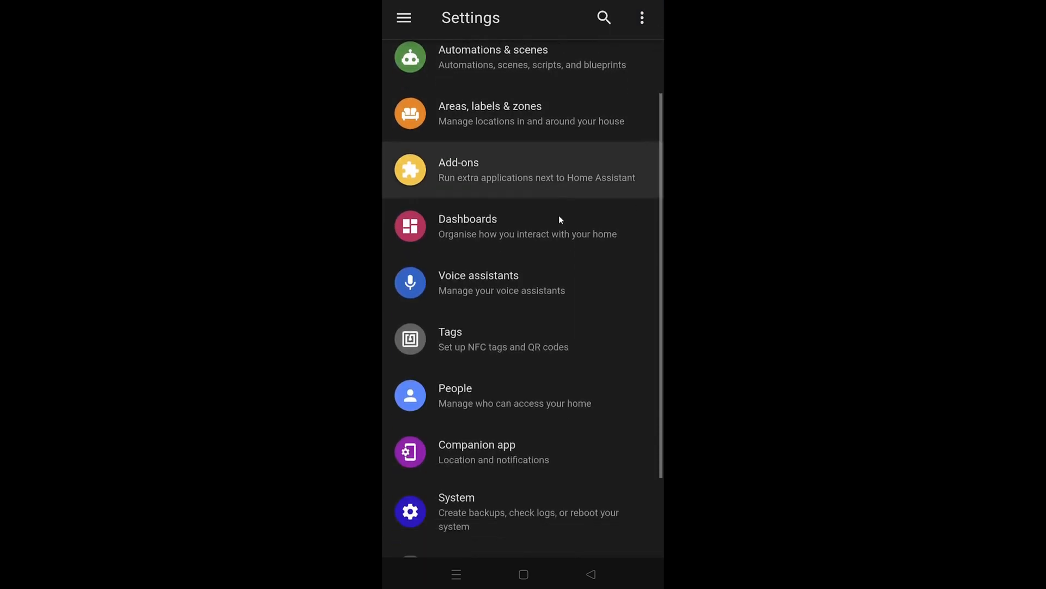
pyautogui.scroll(-2, 559, 218)
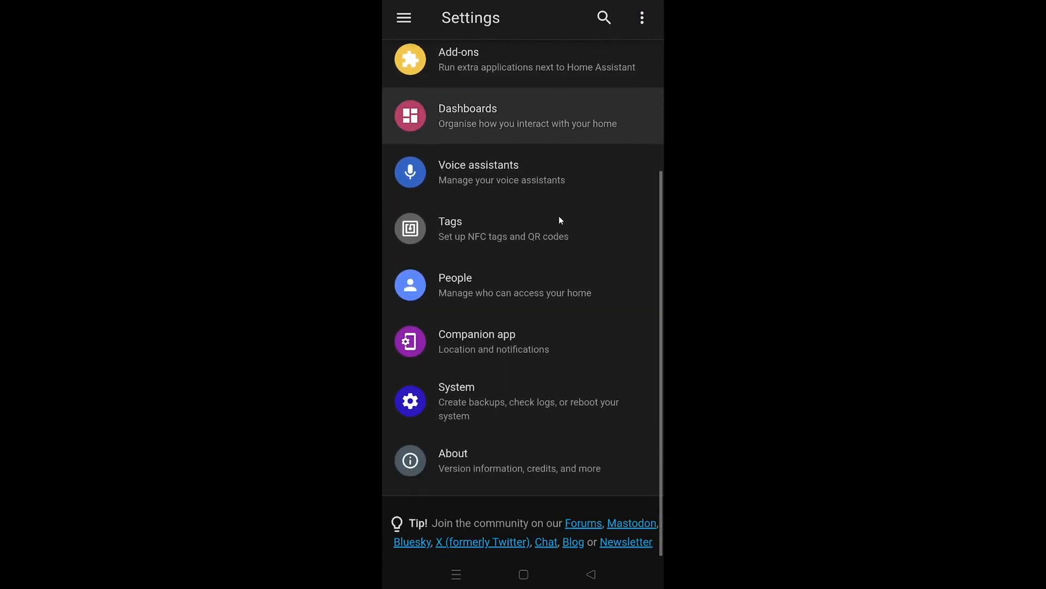
pyautogui.click(494, 347)
pyautogui.scroll(-5, 494, 348)
pyautogui.scroll(-8, 494, 347)
pyautogui.scroll(-10, 495, 347)
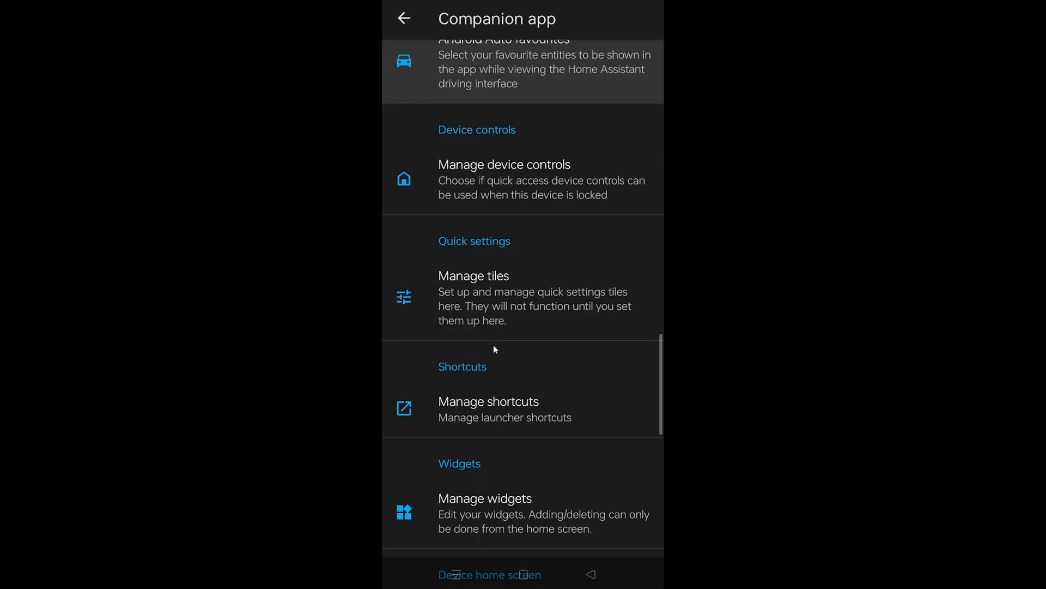
pyautogui.scroll(-5, 494, 347)
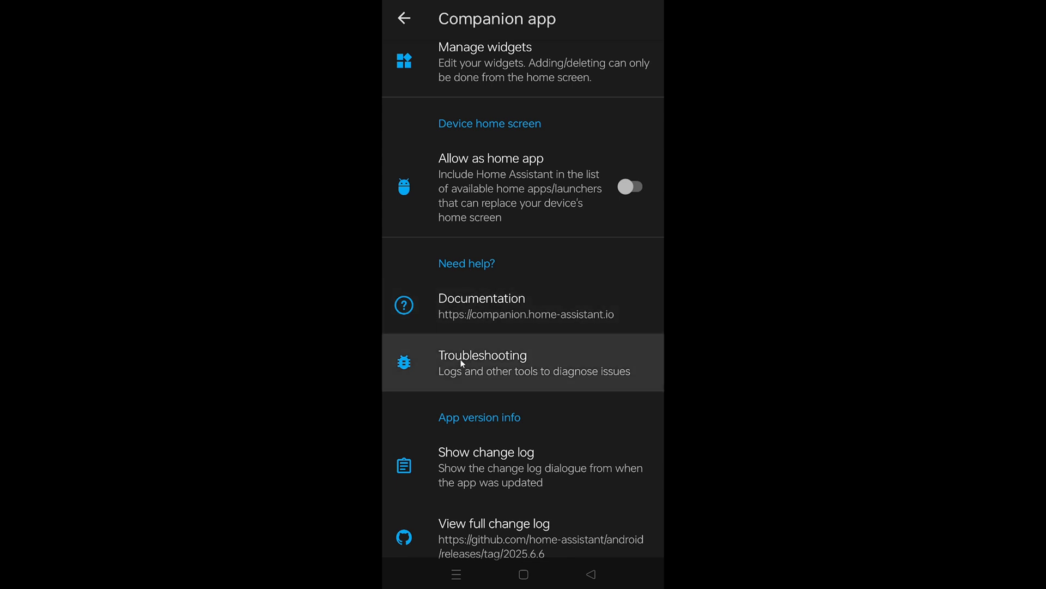
pyautogui.click(499, 363)
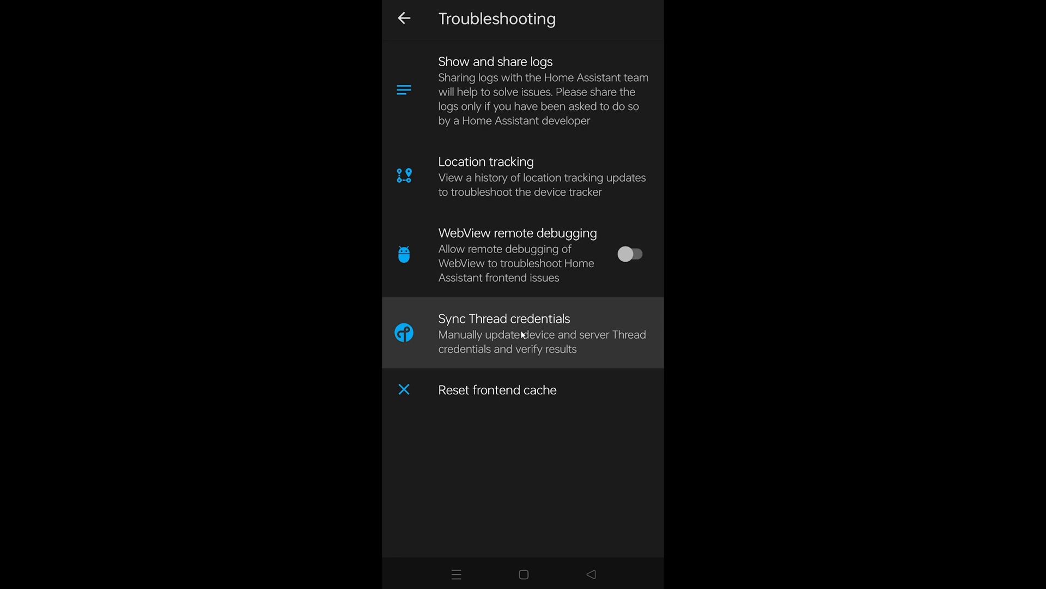
pyautogui.click(487, 329)
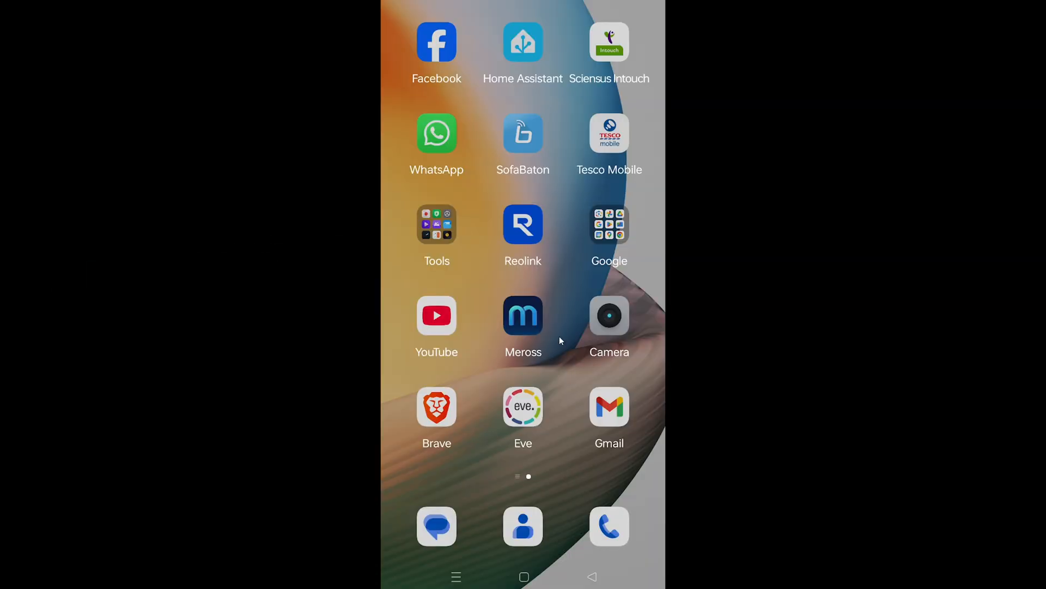
# Switch to the Meross app, start adding a device, turn on Bluetooth and acknowledge the request for nearby device access.
pyautogui.click(528, 318)
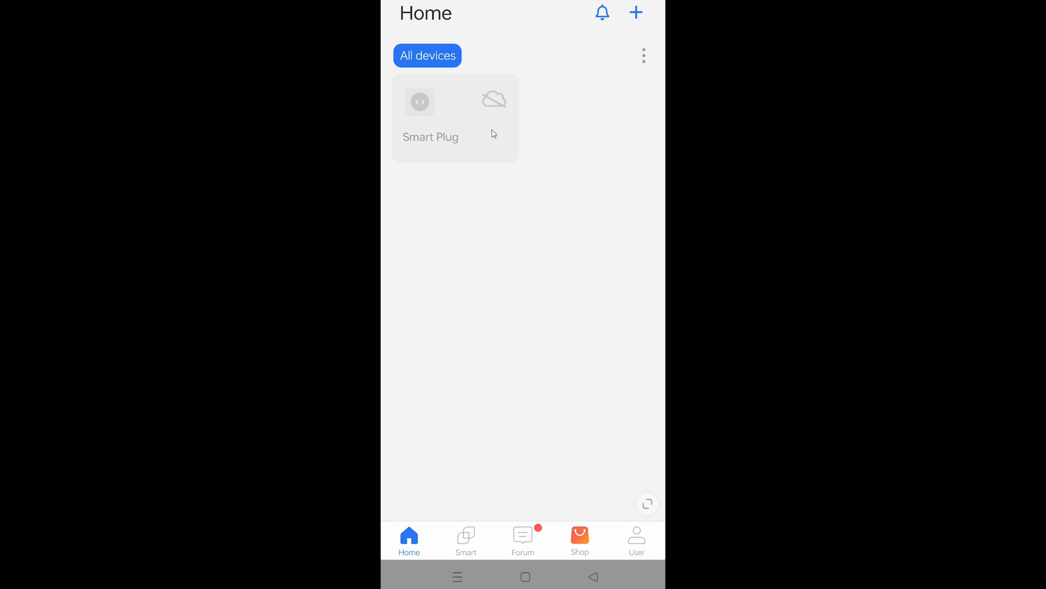
pyautogui.click(638, 12)
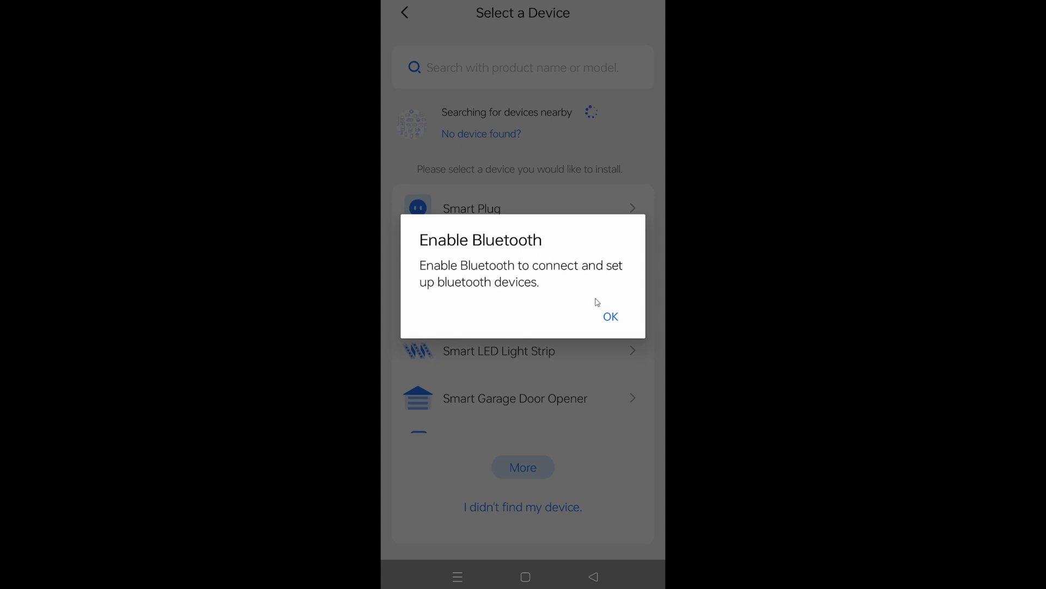
pyautogui.click(609, 316)
pyautogui.moveTo(518, 3); pyautogui.dragTo(515, 281)
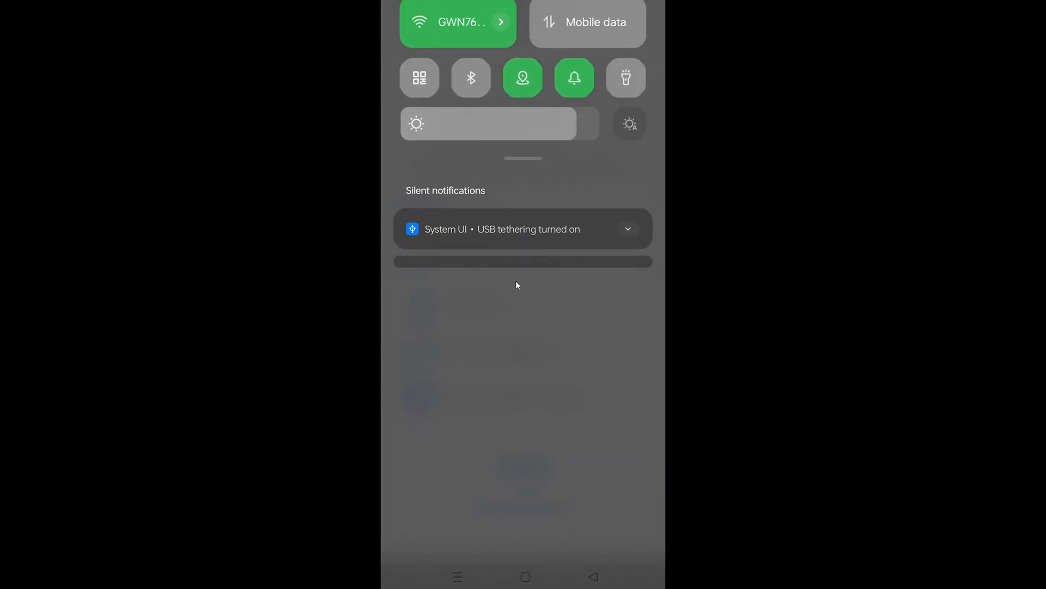
pyautogui.click(472, 123)
pyautogui.moveTo(526, 180); pyautogui.dragTo(522, 80)
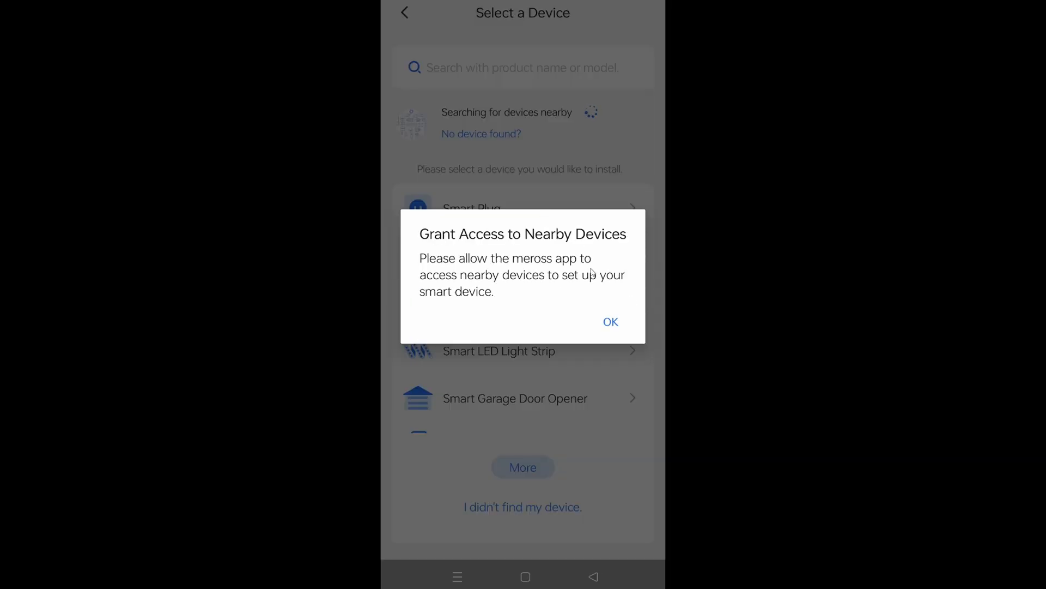
pyautogui.click(611, 322)
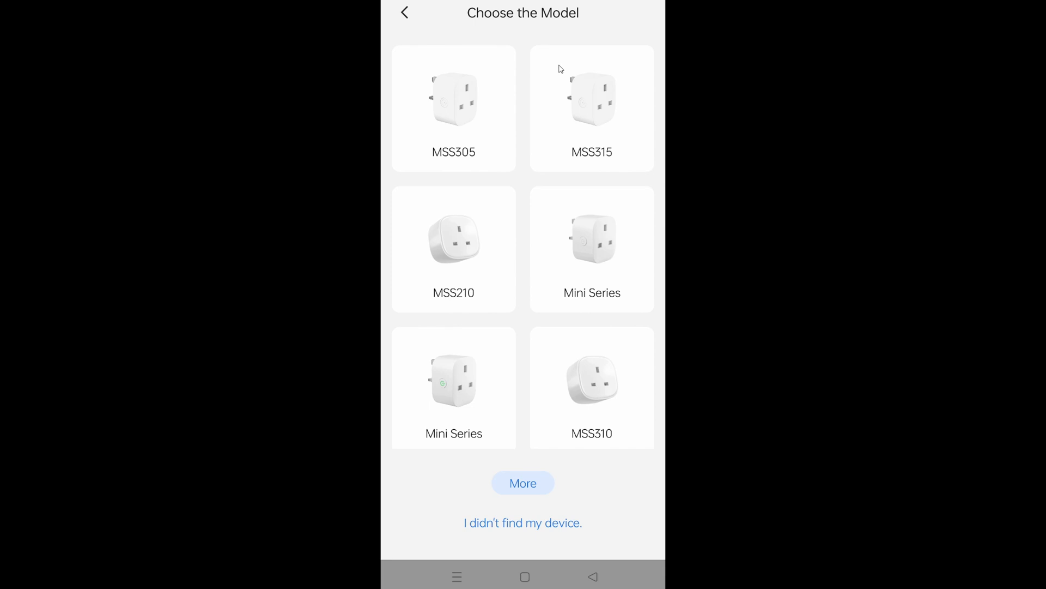
# Choose the MSS315 Smart Plug as the device and proceed through the plug-in, LED and Matter setup instructions.
pyautogui.click(406, 13)
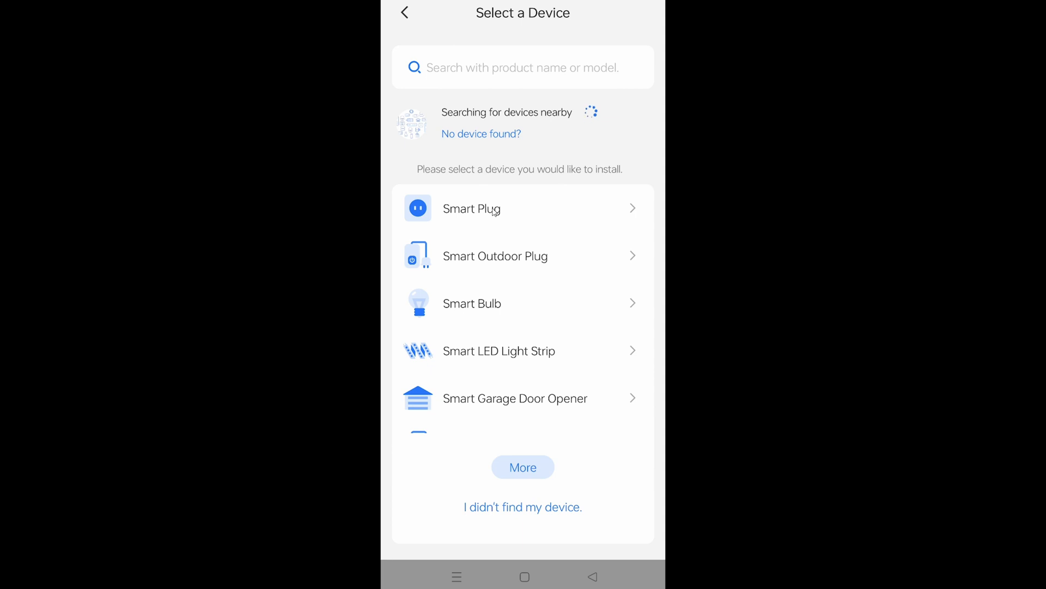
pyautogui.click(494, 210)
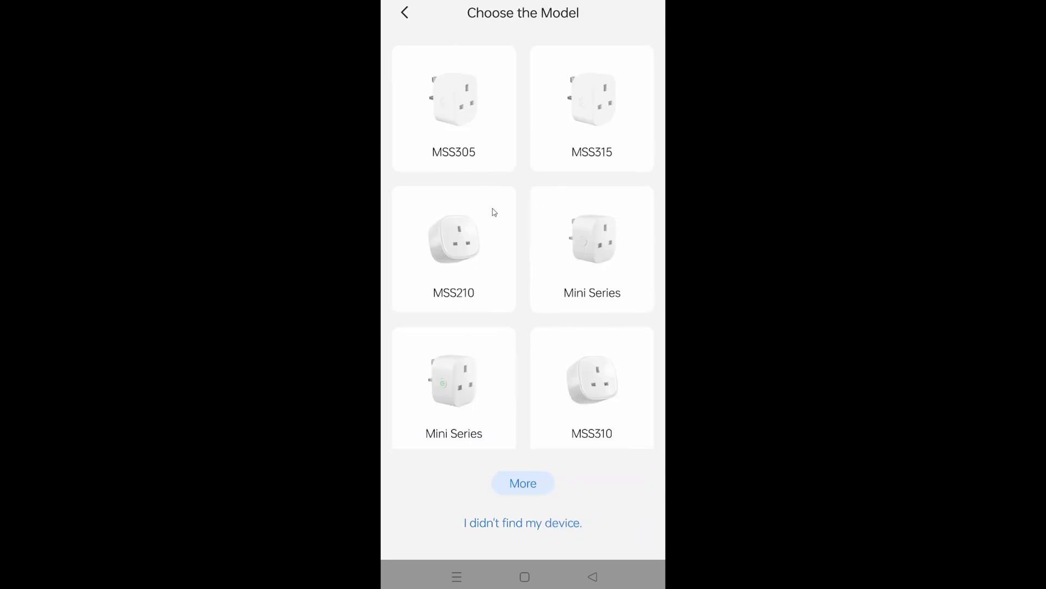
pyautogui.click(599, 103)
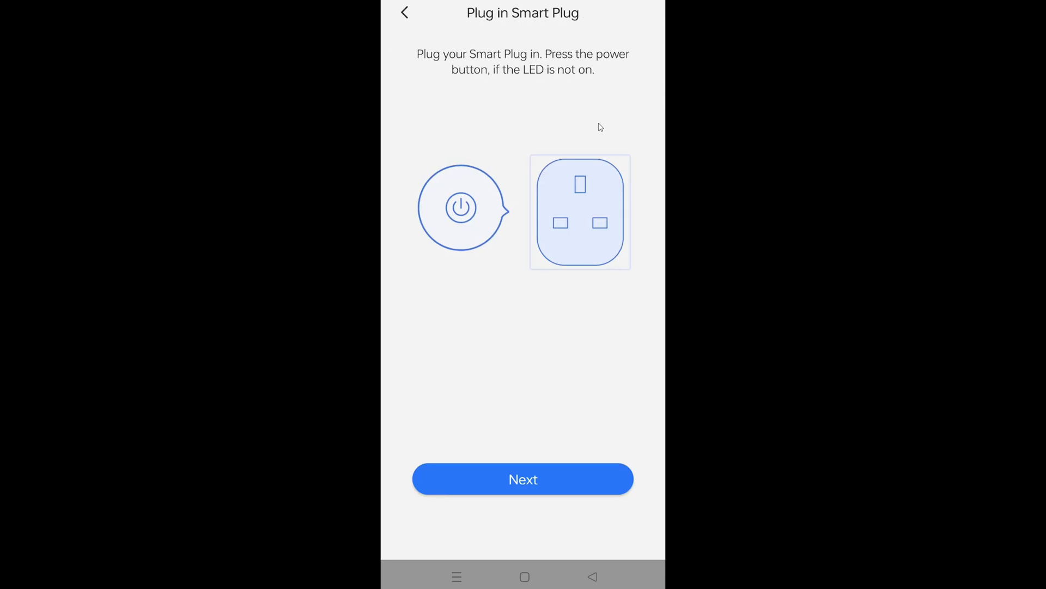
pyautogui.click(544, 473)
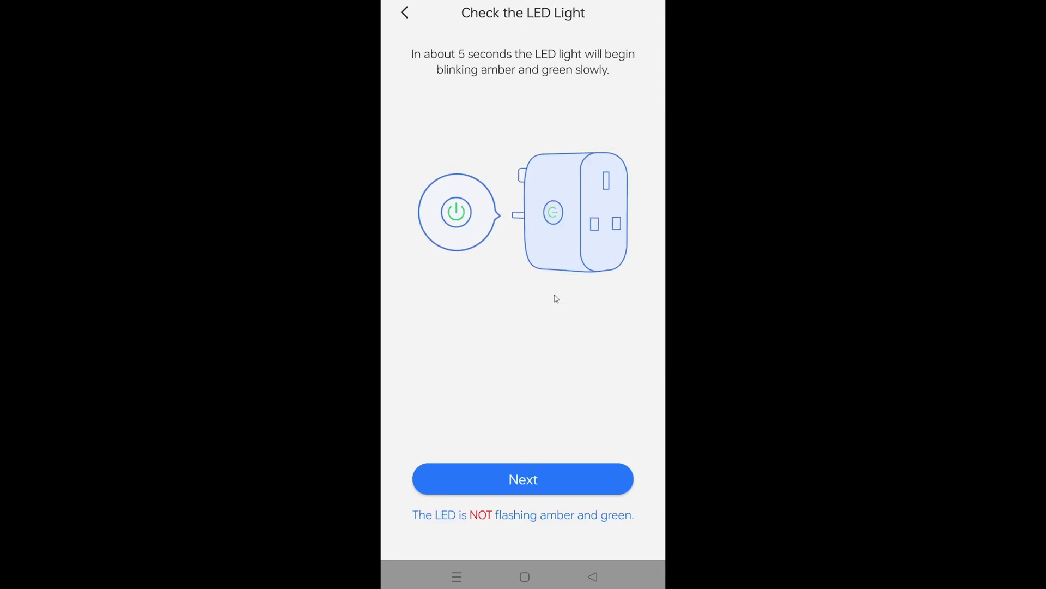
pyautogui.click(528, 484)
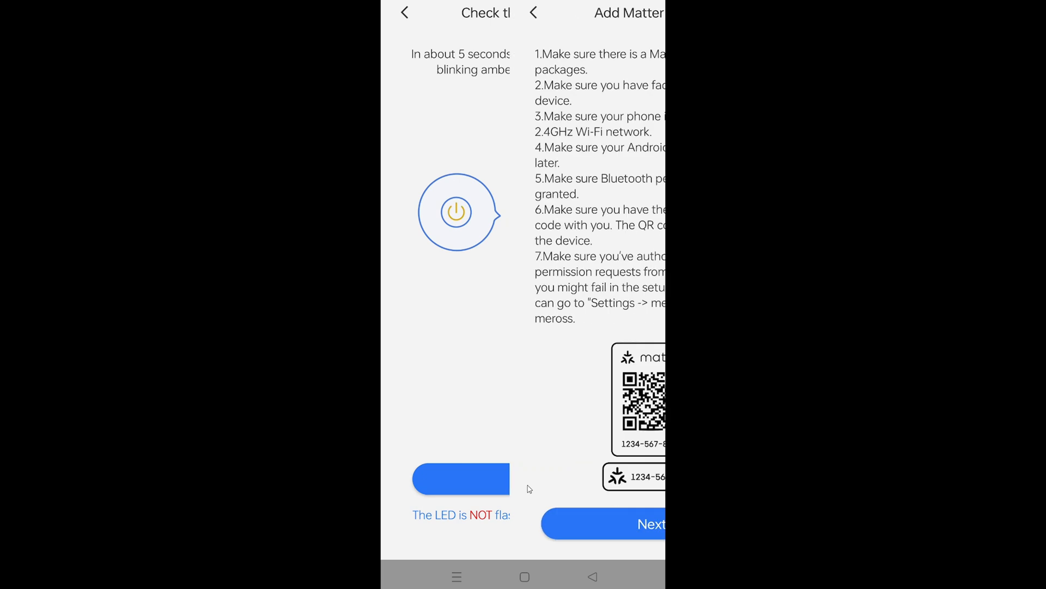
pyautogui.click(535, 515)
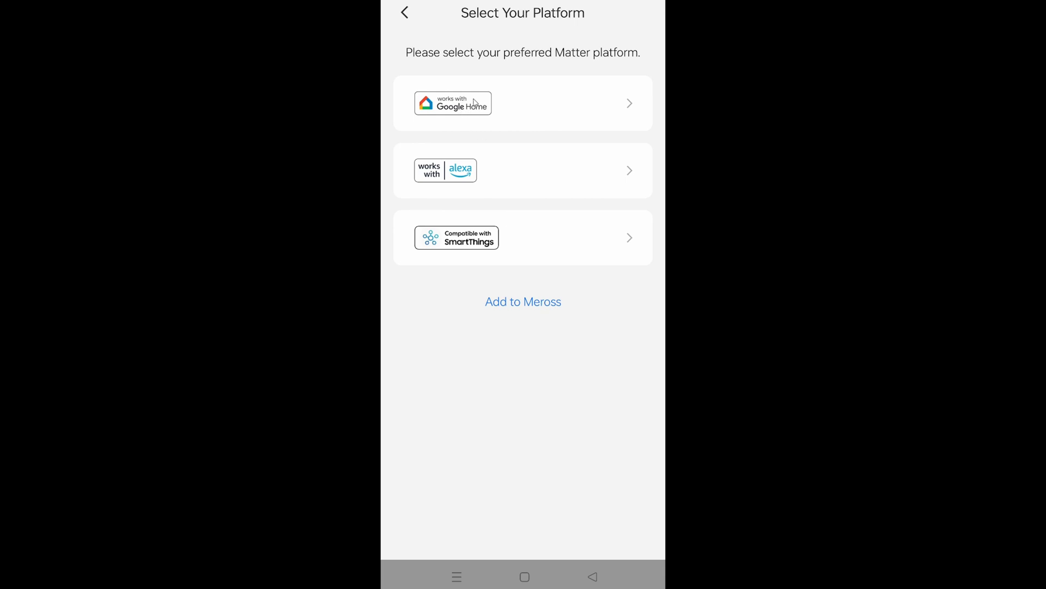
# Add the plug to Meross by scanning its Matter QR code, finish the setup and decline sharing with third-party services.
pyautogui.click(526, 302)
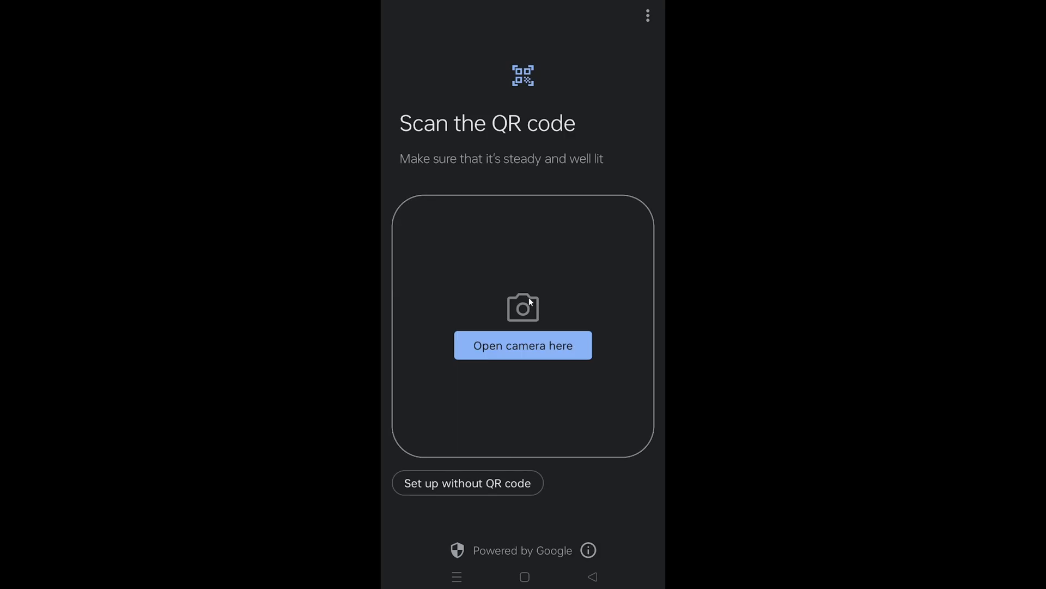
pyautogui.click(535, 345)
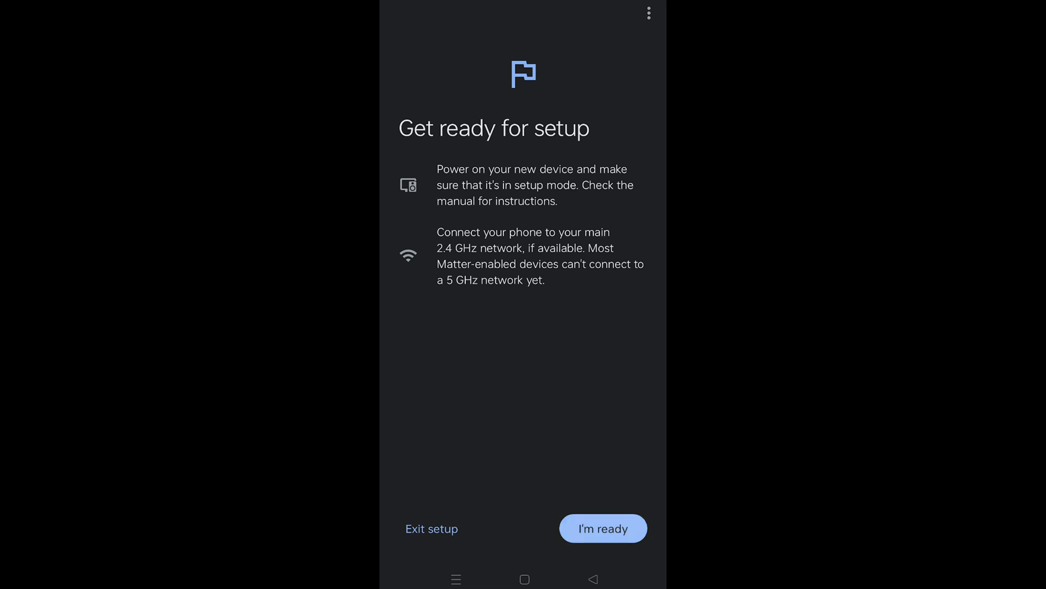
pyautogui.click(603, 528)
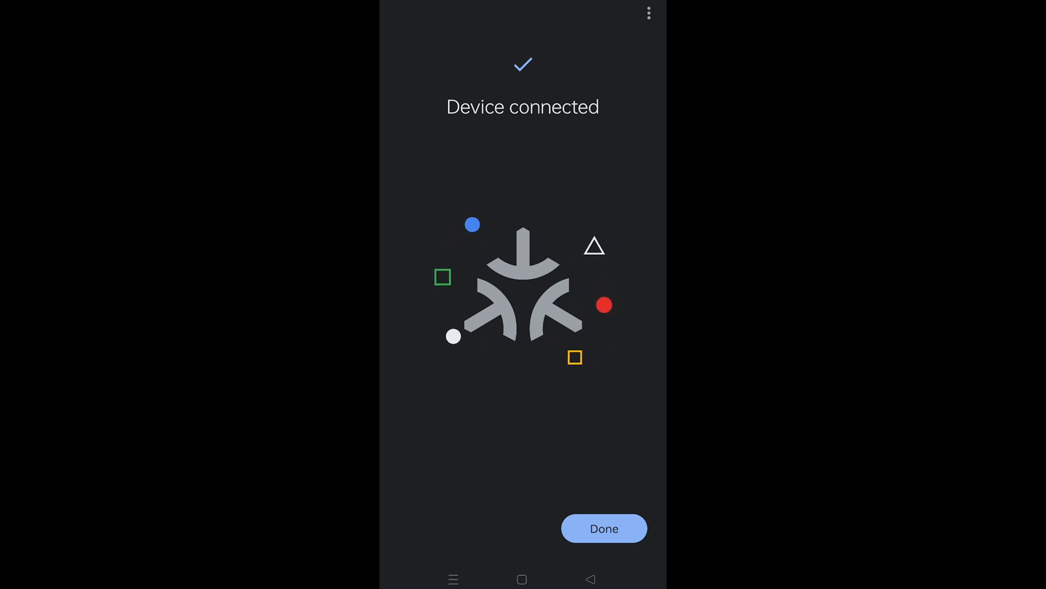
pyautogui.click(604, 528)
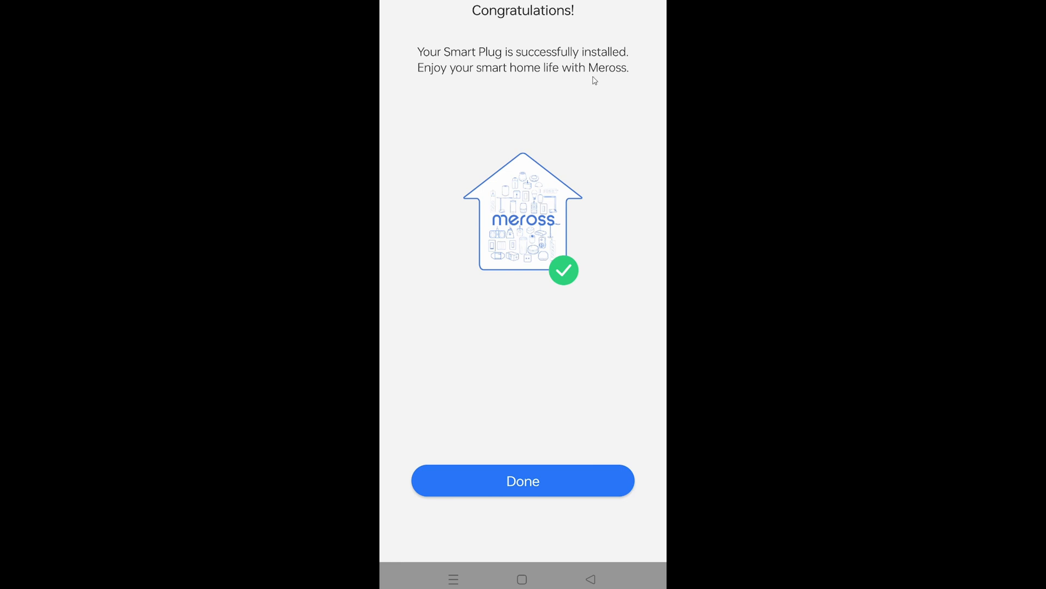
pyautogui.click(530, 483)
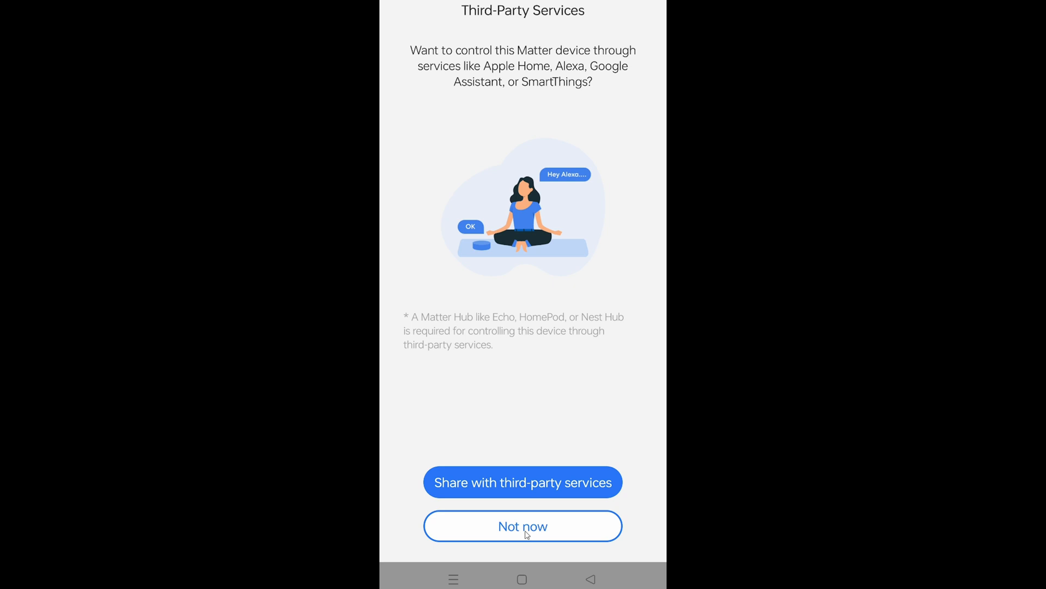
pyautogui.click(528, 535)
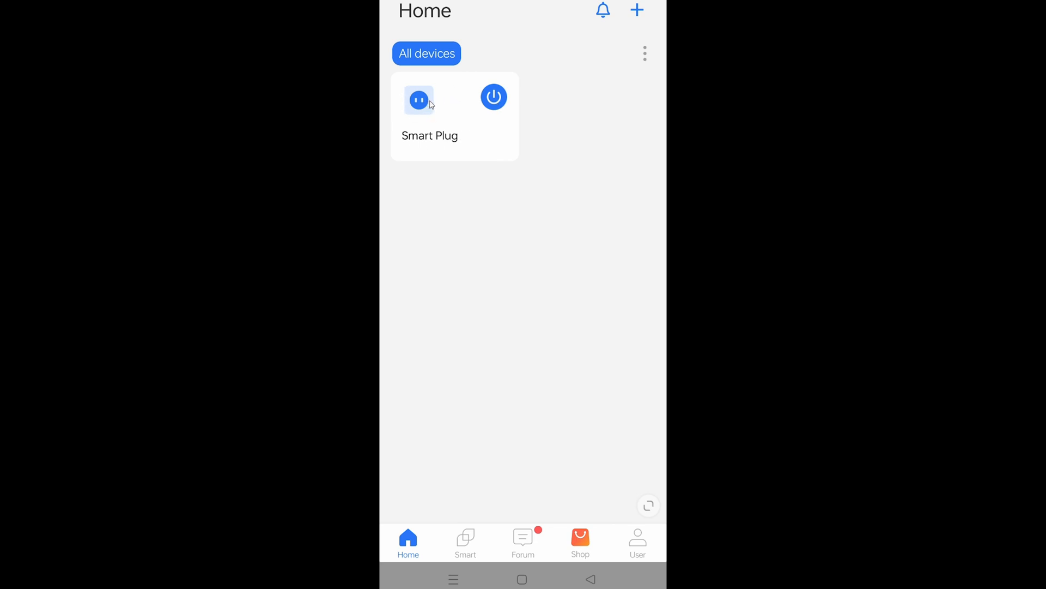
# Test the Smart Plug by switching it off and back on twice from the Meross home page.
pyautogui.click(501, 100)
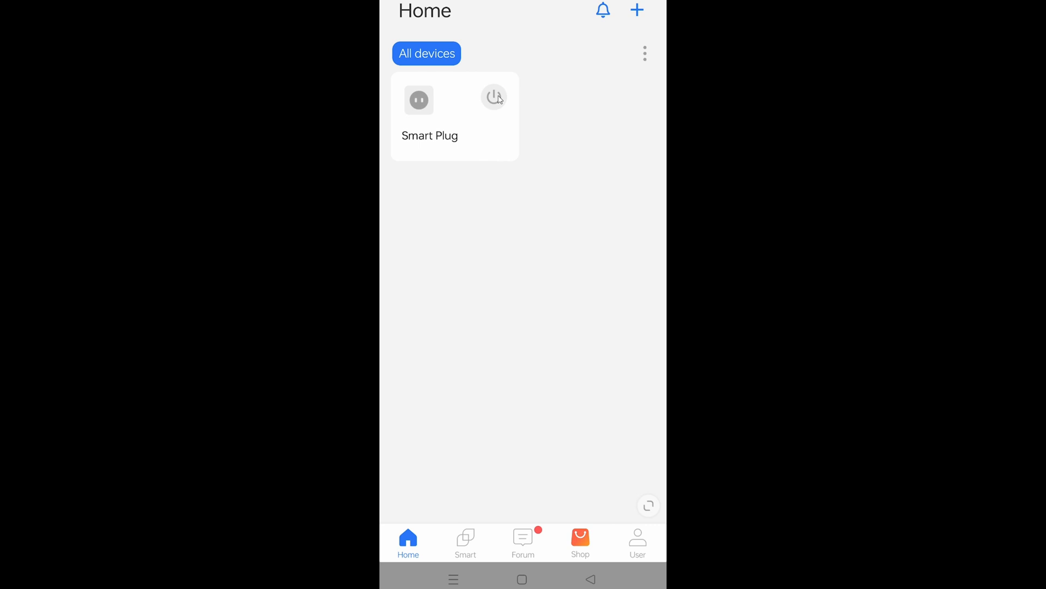
pyautogui.click(500, 100)
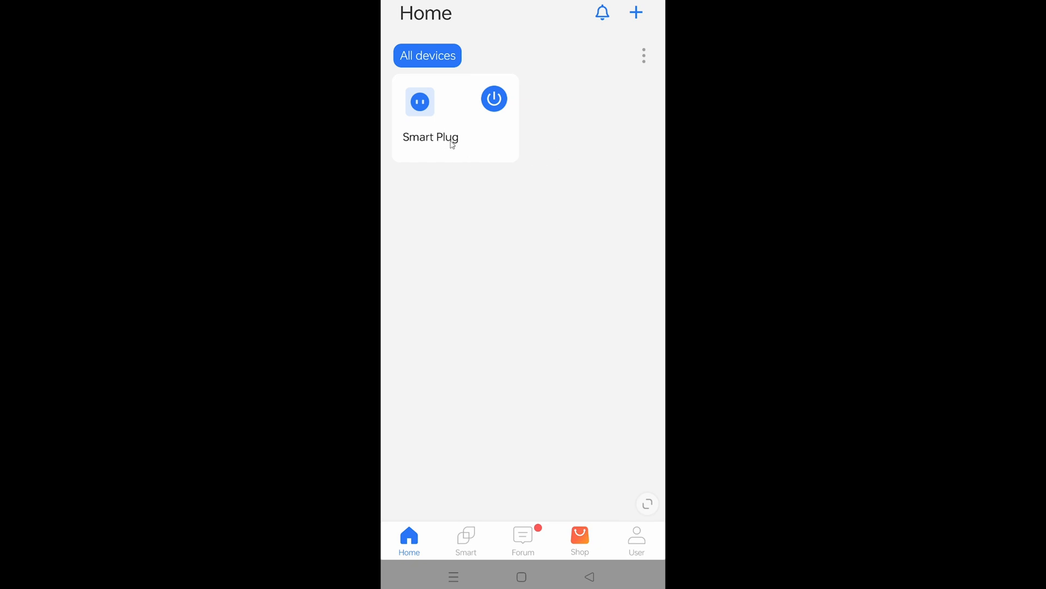
pyautogui.click(494, 102)
pyautogui.click(497, 103)
# Open the Smart Plug's settings and show its linked Matter services.
pyautogui.click(431, 146)
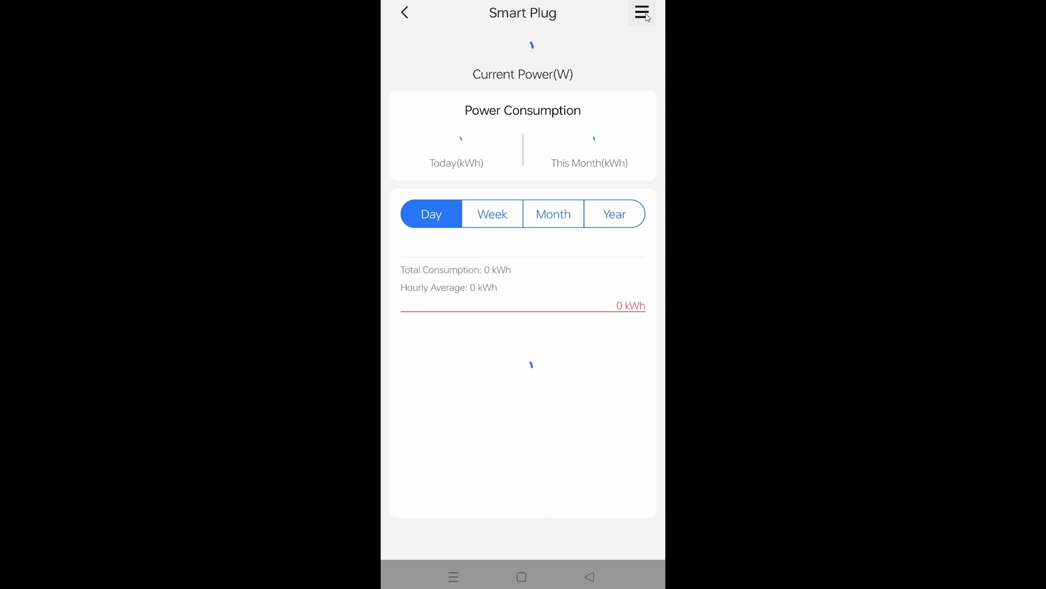
pyautogui.click(646, 17)
pyautogui.scroll(-2, 521, 240)
pyautogui.scroll(-2, 524, 250)
pyautogui.click(462, 387)
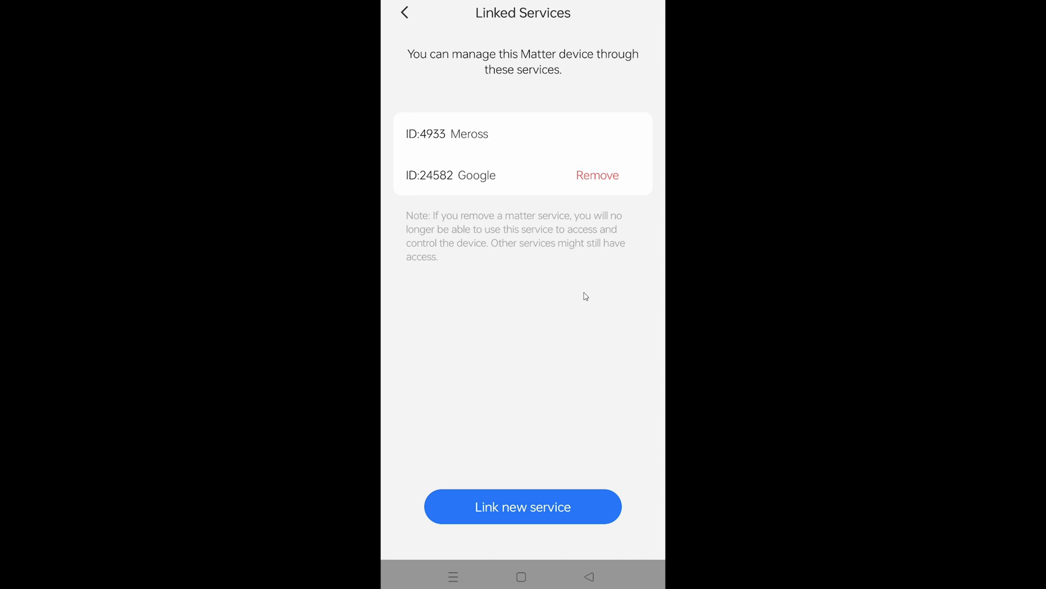
# Start linking a new service to the Smart Plug in Meross and generate a pairing code to share it.
pyautogui.click(569, 506)
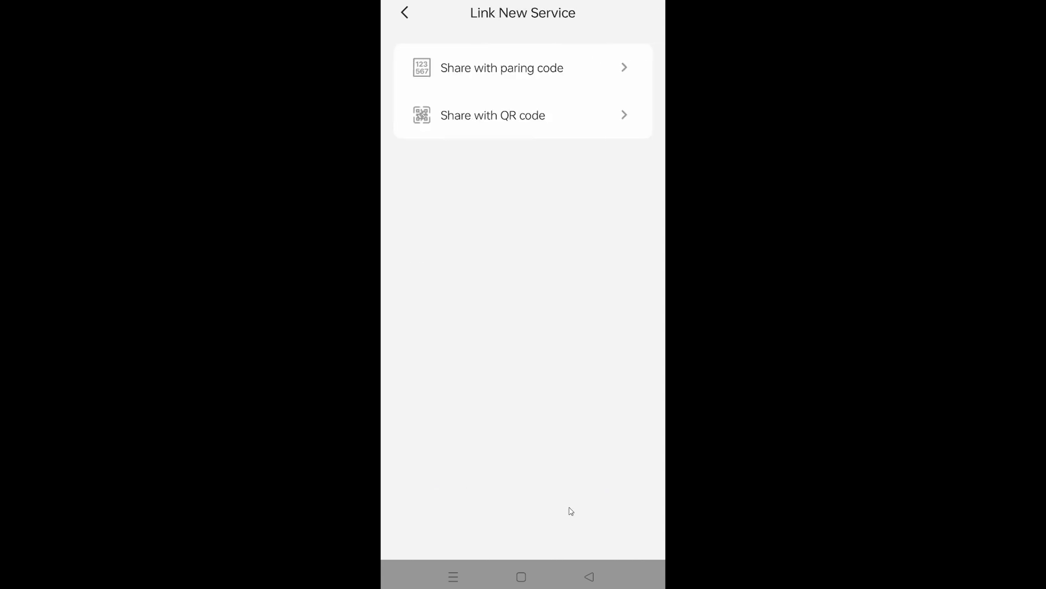
pyautogui.click(499, 69)
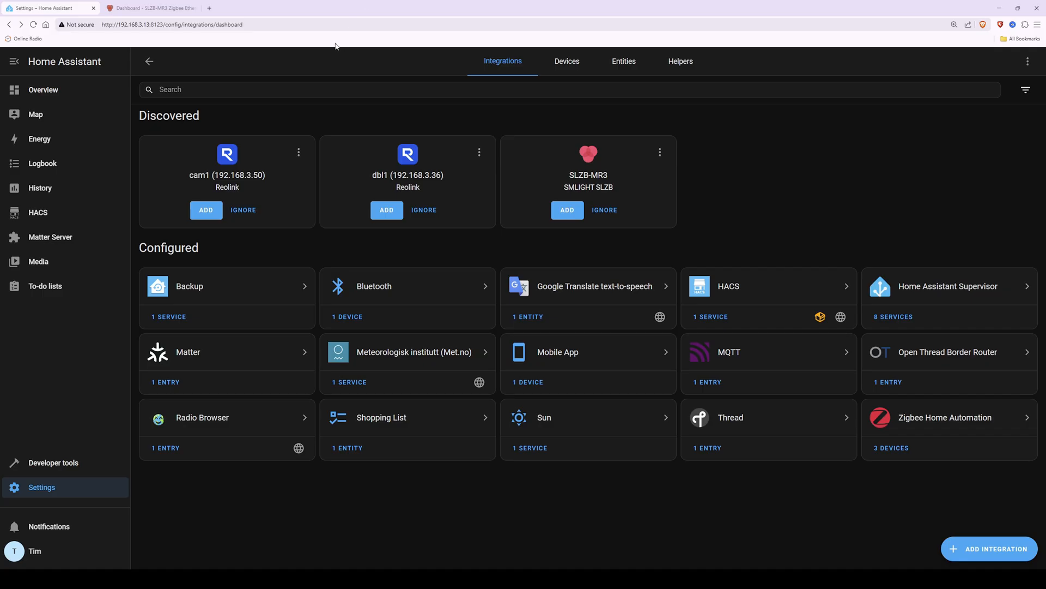
# Switch to Home Assistant and start commissioning an existing device as a node on the Matter Server.
pyautogui.click(75, 244)
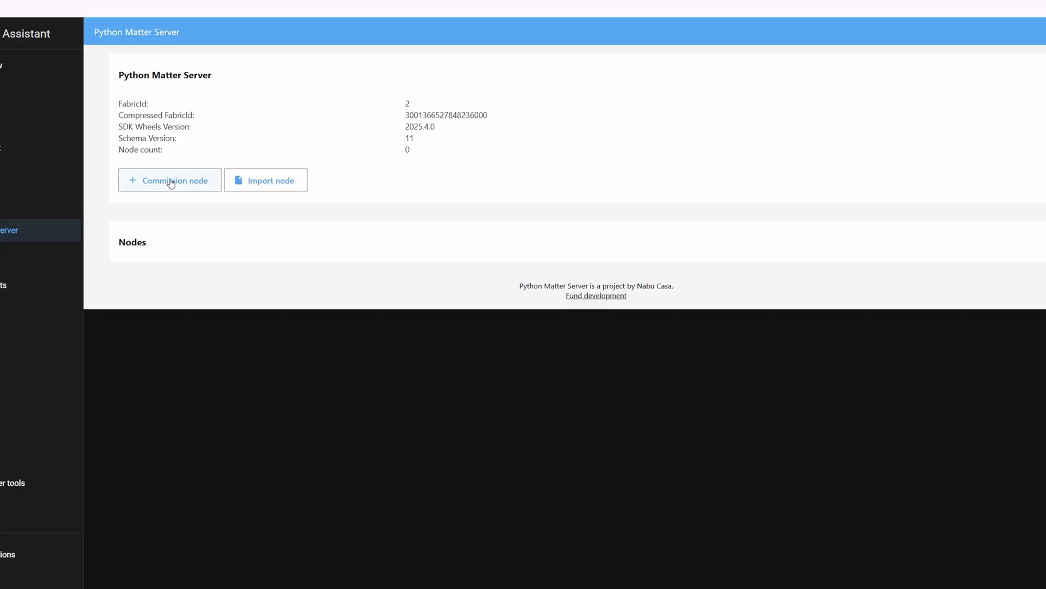
pyautogui.click(171, 181)
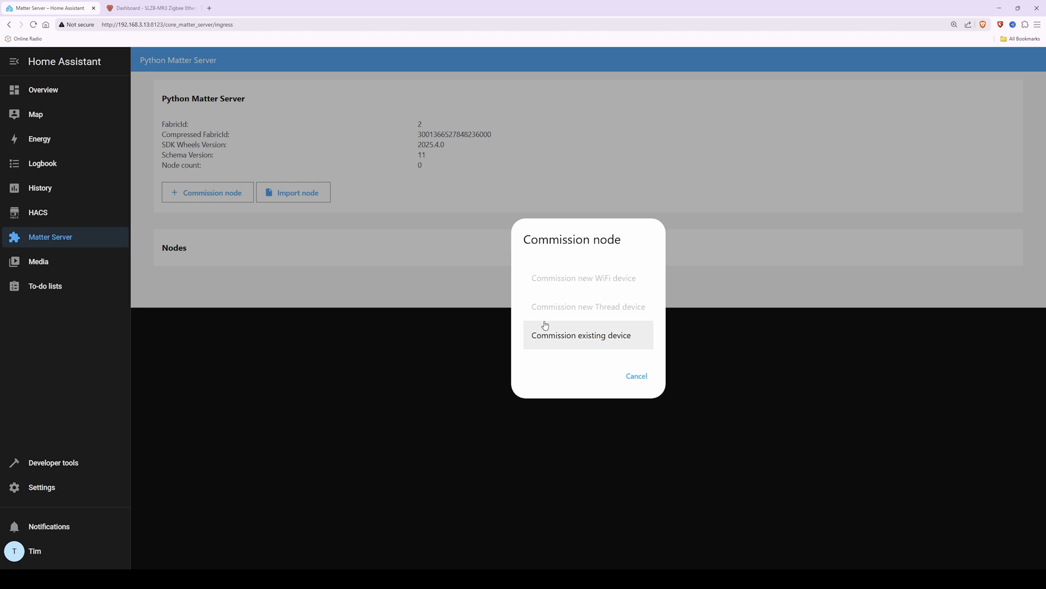
pyautogui.click(575, 338)
# Try to commission the node by pasting the plug's pairing code as the share code, and dismiss the resulting message.
pyautogui.click(593, 291)
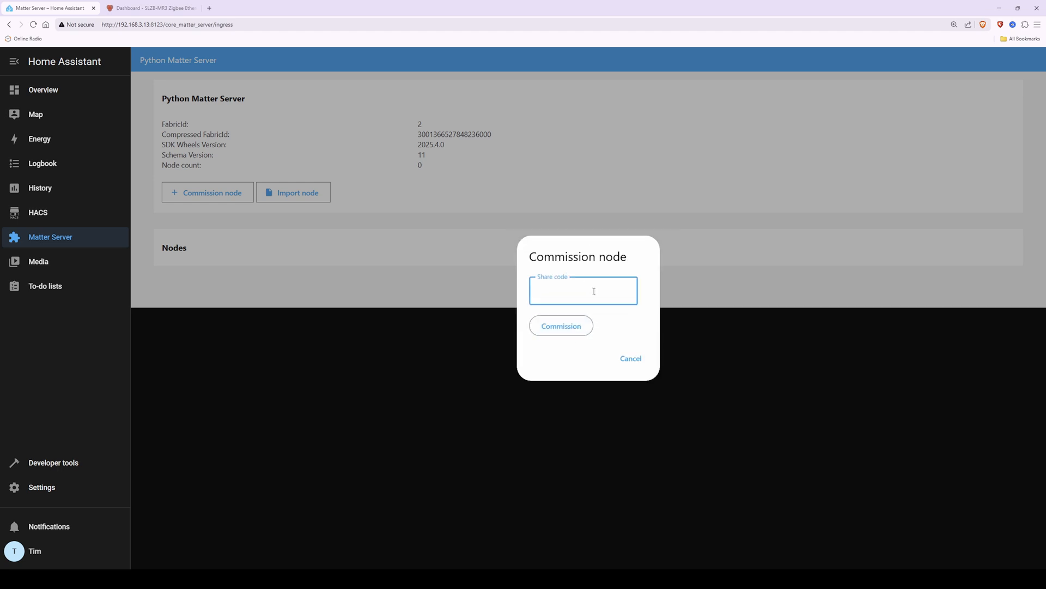
pyautogui.hotkey('ctrl', 'v')
pyautogui.click(576, 330)
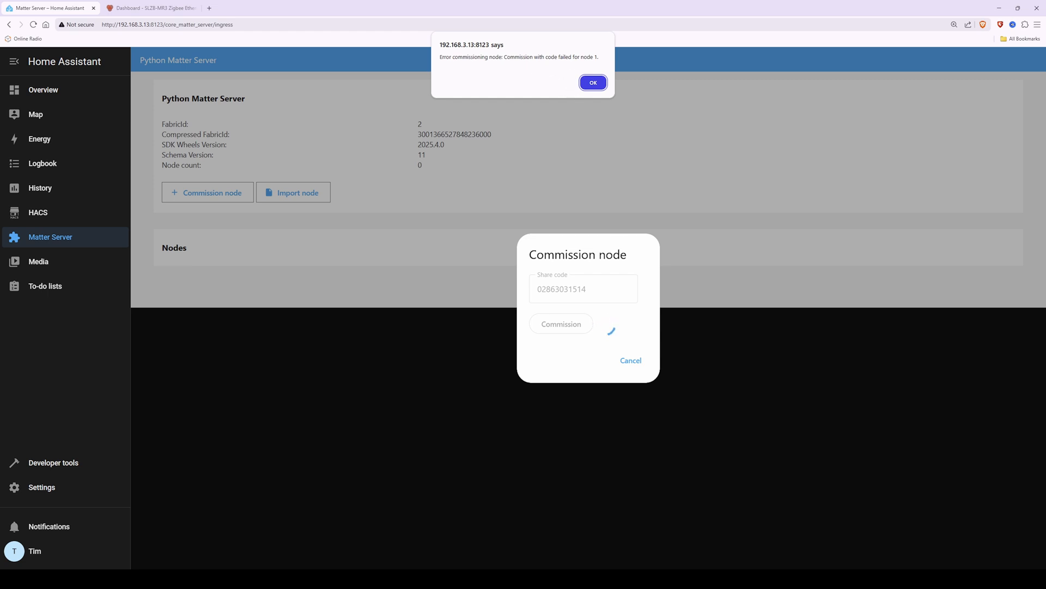
pyautogui.click(593, 83)
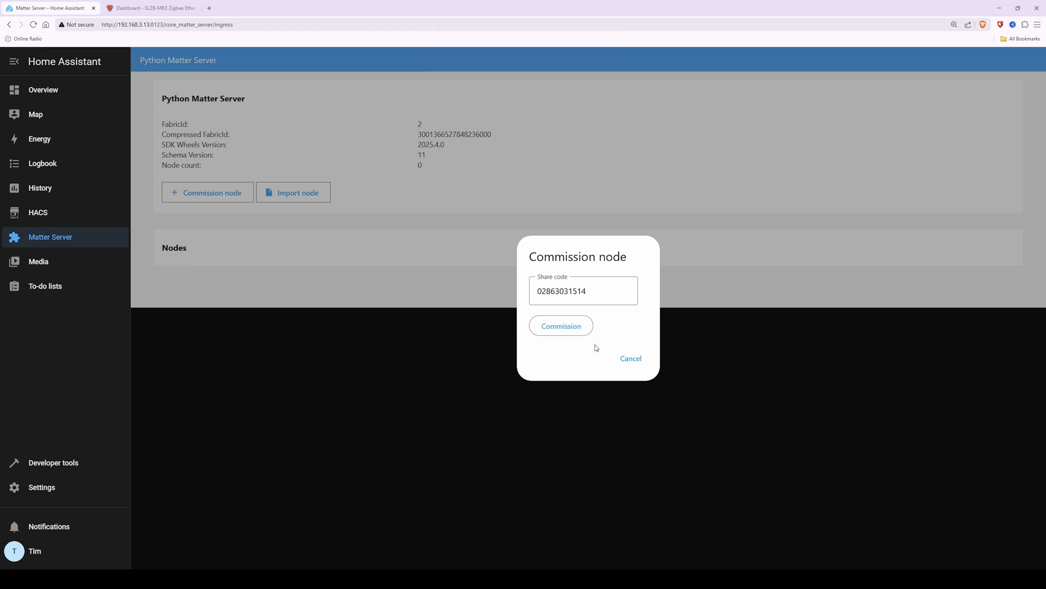
# Generate a new pairing code for the plug in Meross, enter it as the Matter Server share code and commission the node.
pyautogui.click(599, 292)
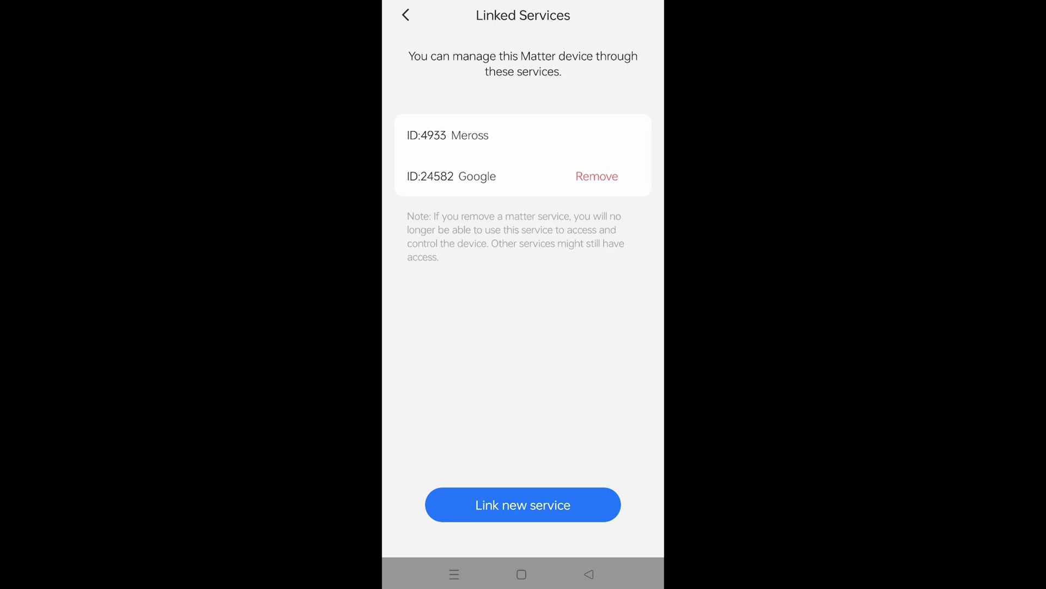
pyautogui.click(523, 505)
pyautogui.click(523, 70)
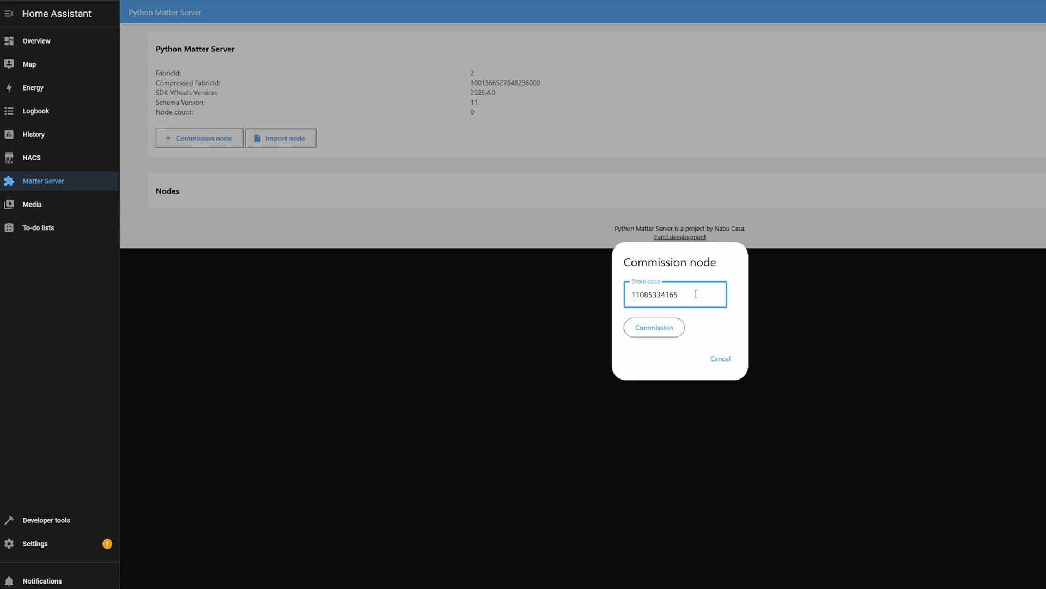
pyautogui.click(656, 329)
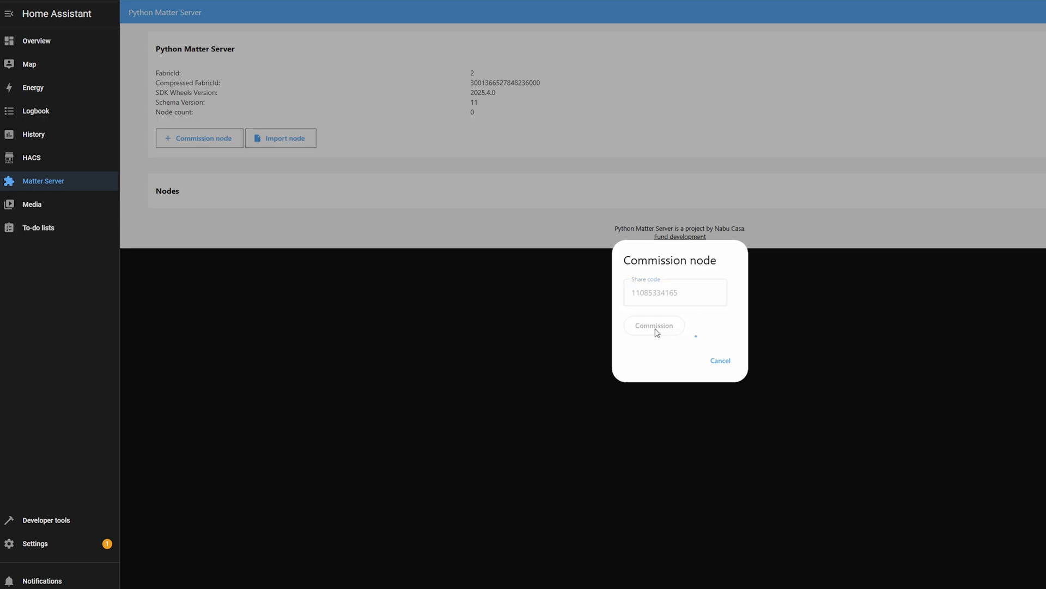